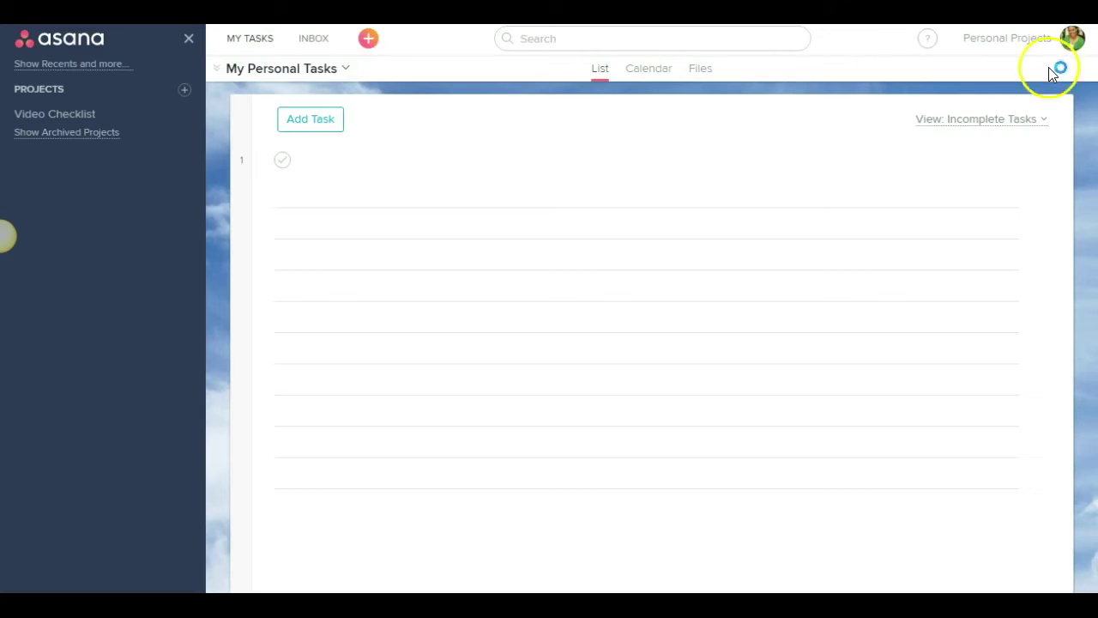
Create a new Asana project named 'TESTING'.
{"action": "left_click", "coordinate": [184, 91]}
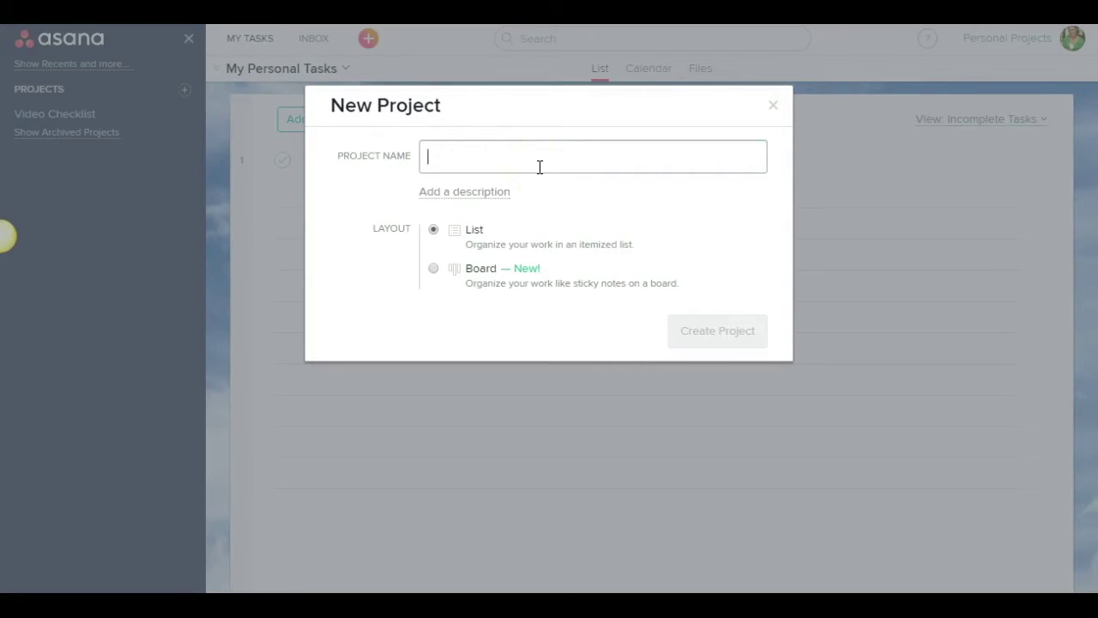
{"action": "type", "text": "TESTING"}
{"action": "left_click", "coordinate": [706, 331]}
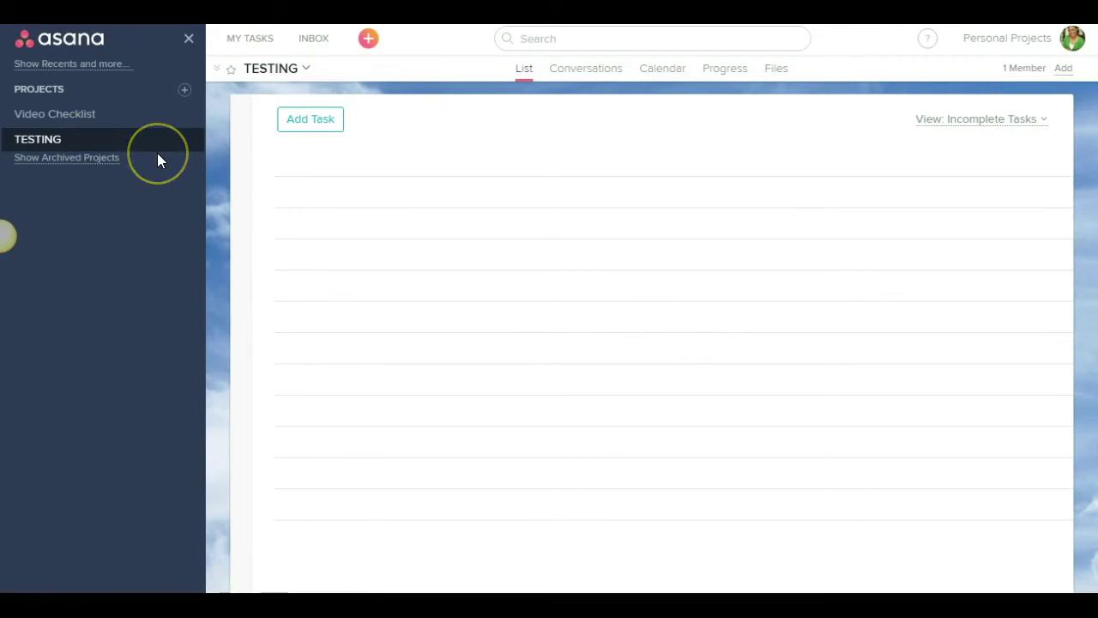
Add a 'TO DO:' section containing TASK 1, TASK 2 and TASK 3.
{"action": "left_click", "coordinate": [340, 154]}
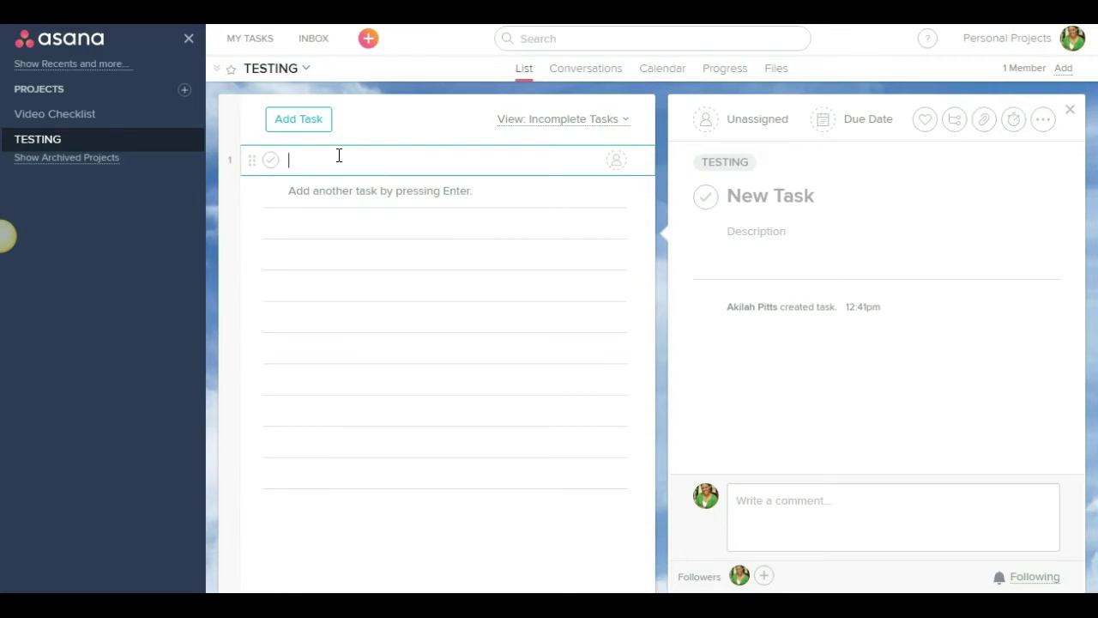
{"action": "type", "text": "TO DO"}
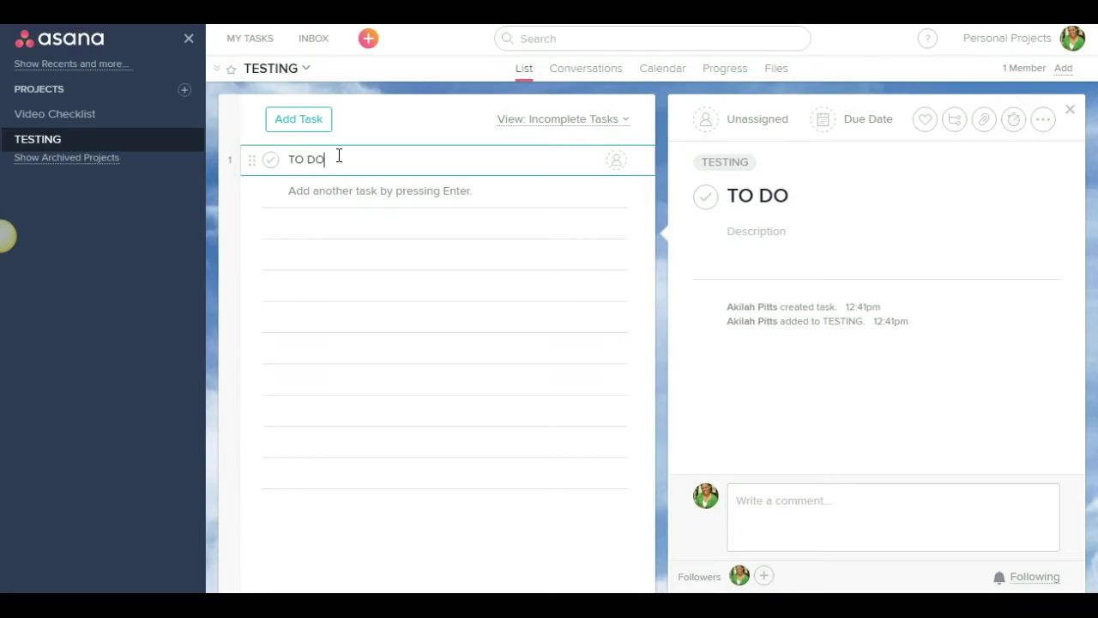
{"action": "type", "text": ":"}
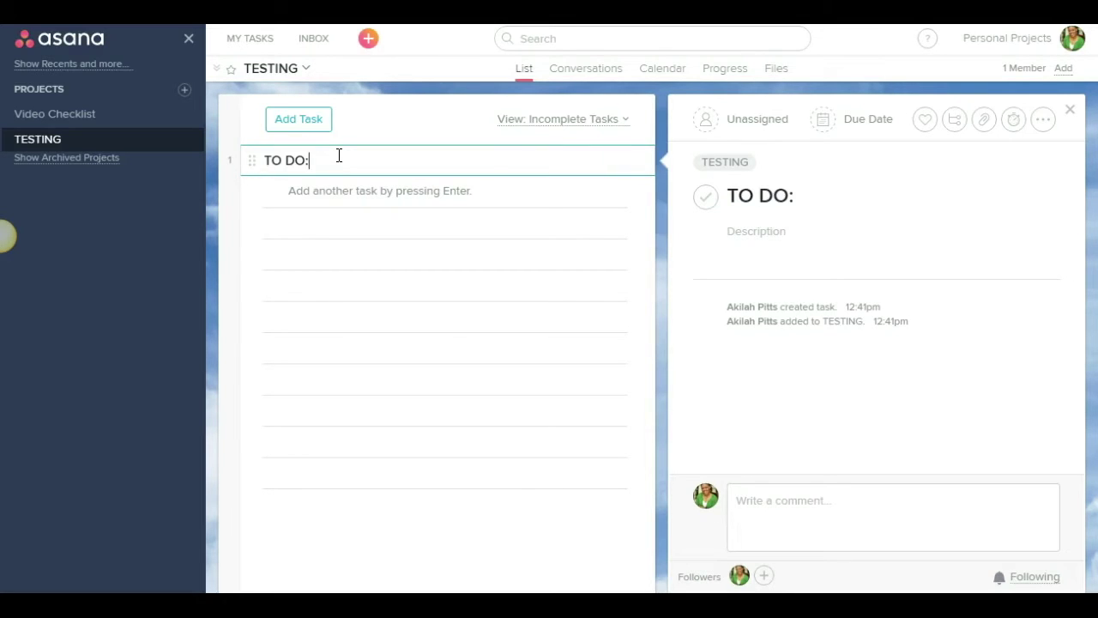
{"action": "key", "text": "Return"}
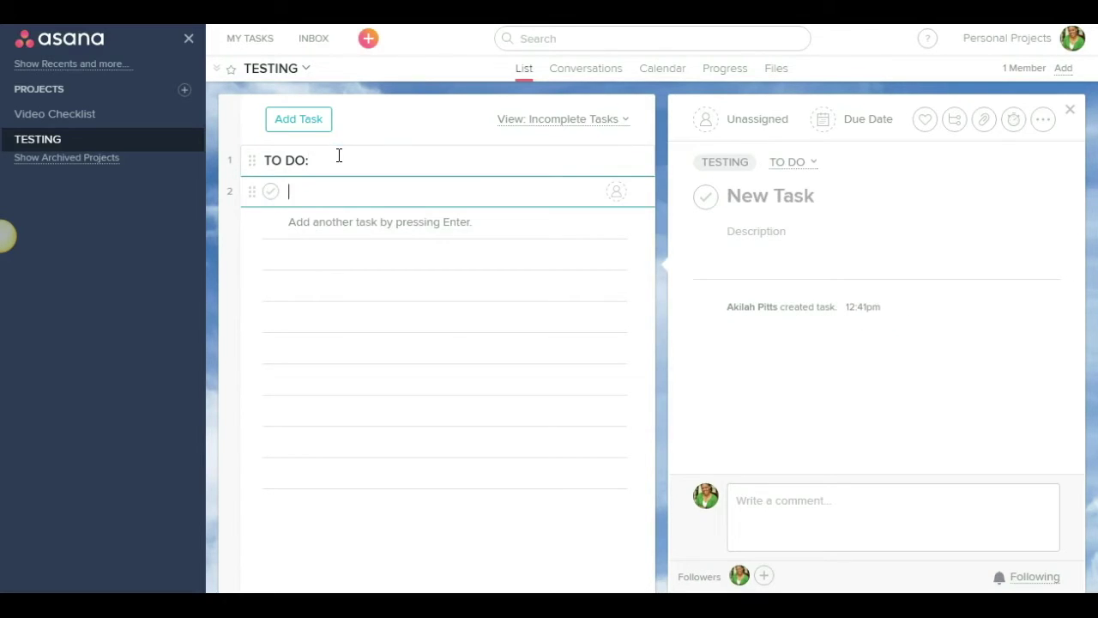
{"action": "type", "text": "TAK"}
{"action": "key", "text": "BackSpace"}
{"action": "type", "text": "SK 1"}
{"action": "key", "text": "Return"}
{"action": "type", "text": "TASK 2"}
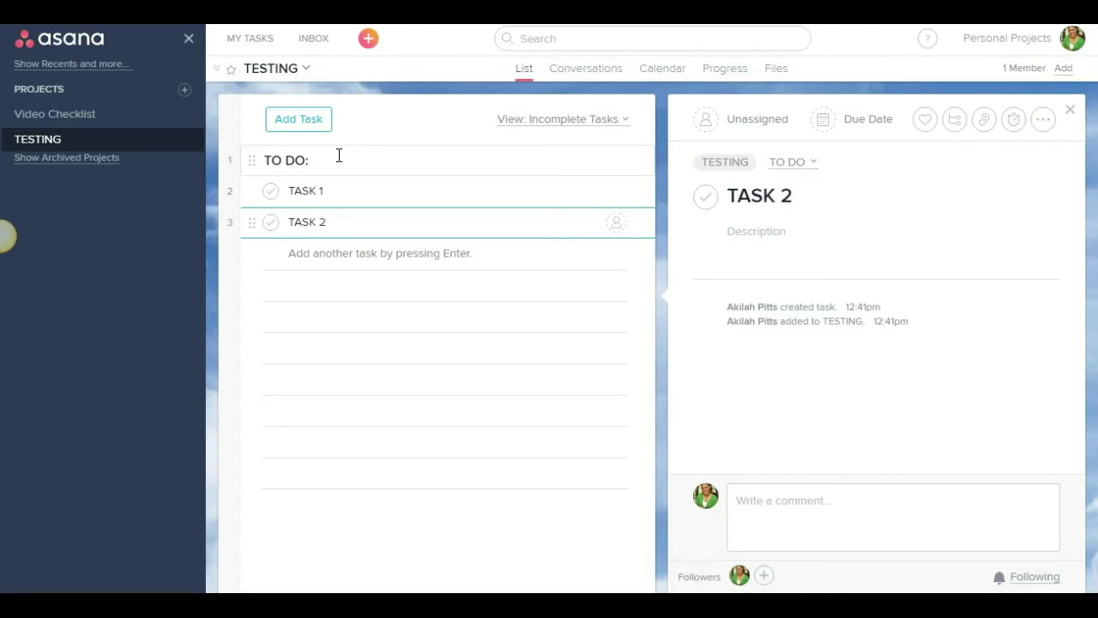
{"action": "key", "text": "Return"}
{"action": "type", "text": "TASK 3"}
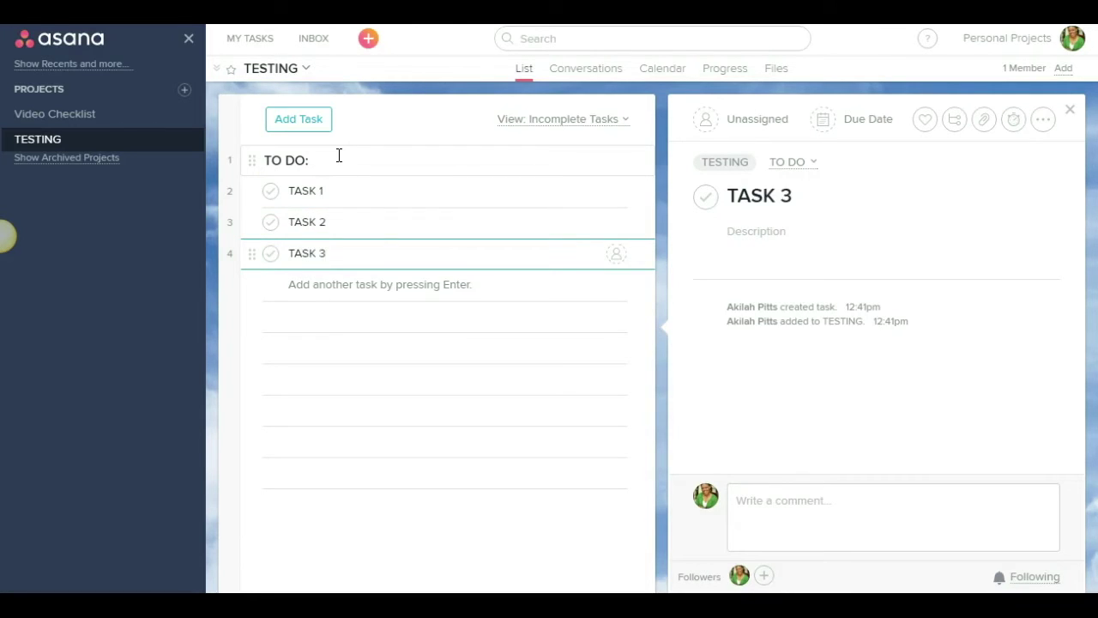
{"action": "key", "text": "Return"}
Add 'DOING:' and 'DONE:' section headers below the tasks.
{"action": "type", "text": "DO"}
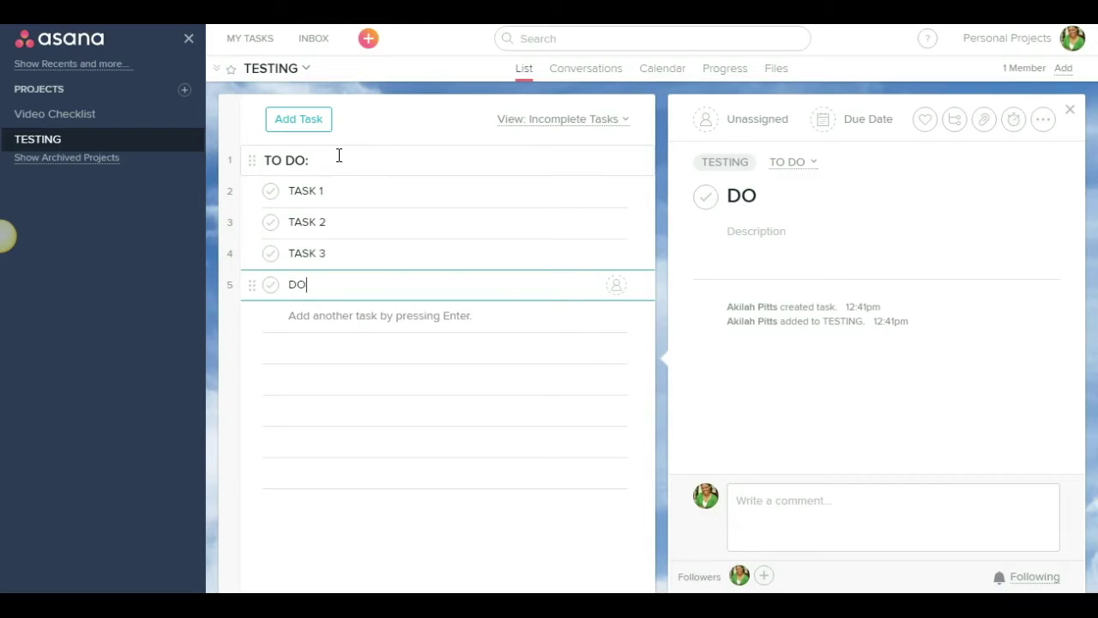
{"action": "type", "text": "ING:"}
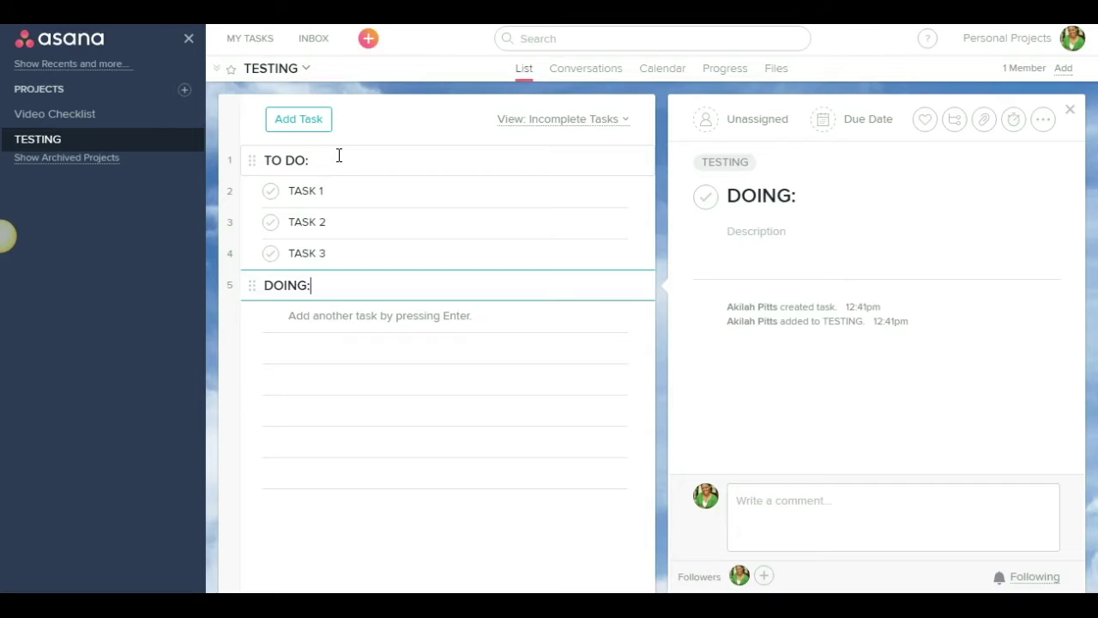
{"action": "key", "text": "Return"}
{"action": "type", "text": "DONE:"}
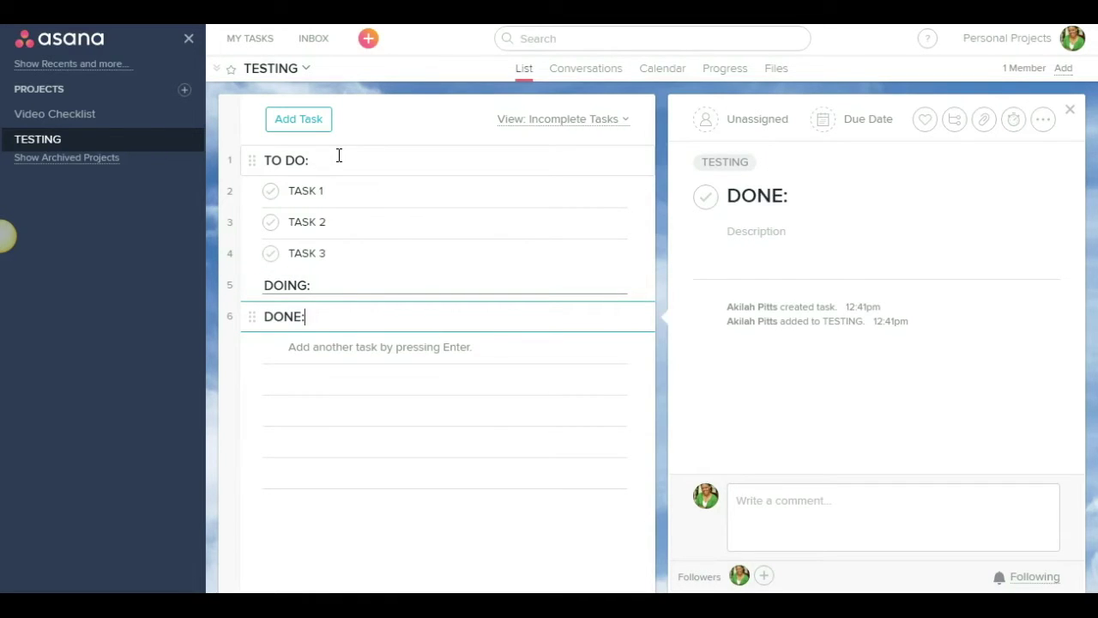
Drag TASK 1 from TO DO down beneath the 'DOING:' section header.
{"action": "left_click", "coordinate": [380, 192]}
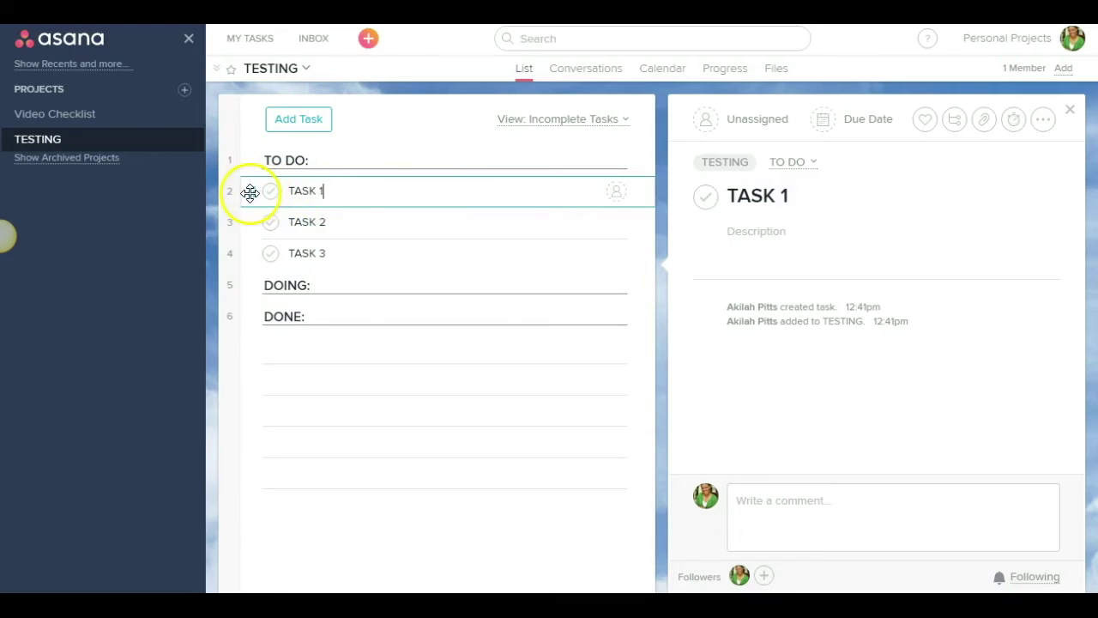
{"action": "left_click", "coordinate": [248, 193]}
{"action": "left_click_drag", "start_coordinate": [249, 193], "coordinate": [273, 301]}
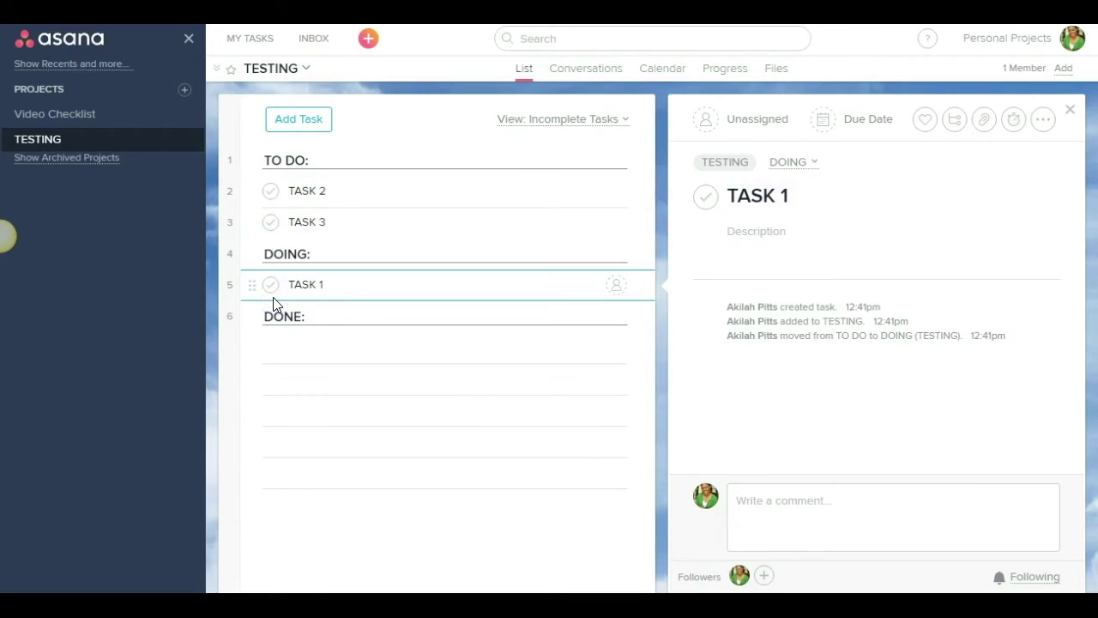
{"action": "left_click", "coordinate": [321, 284]}
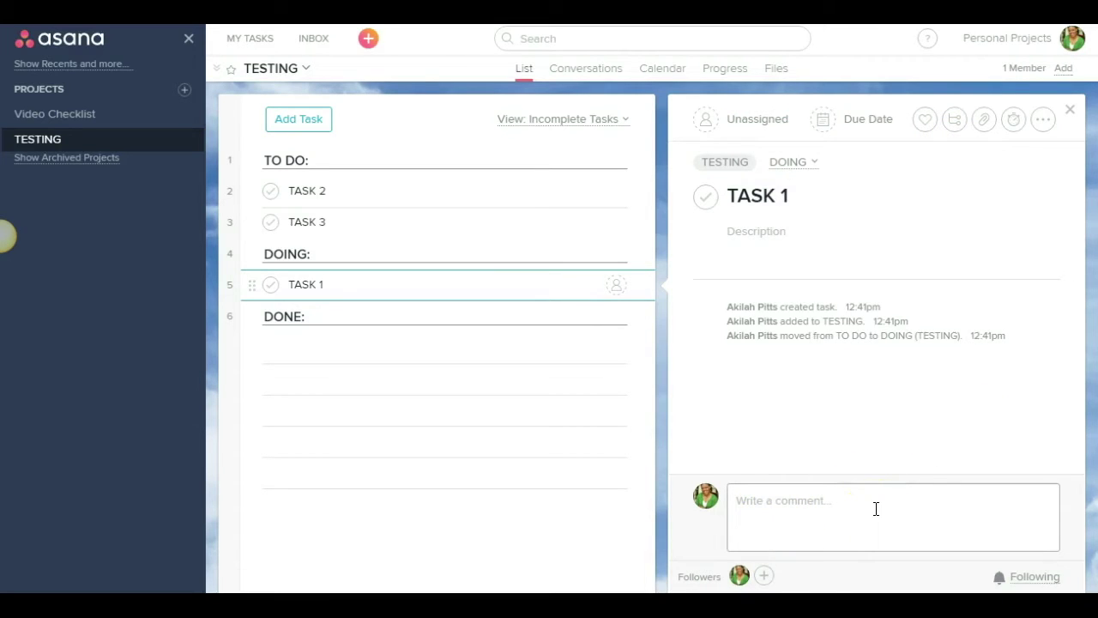
{"action": "left_click", "coordinate": [835, 539]}
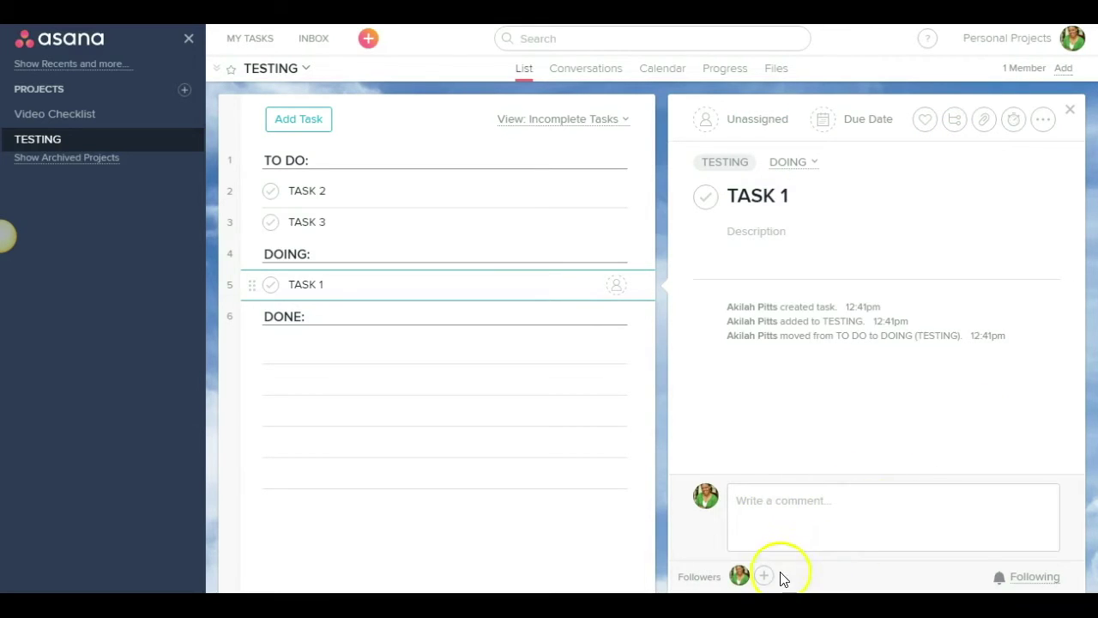
{"action": "left_click", "coordinate": [857, 502]}
{"action": "key", "text": "Tab+x"}
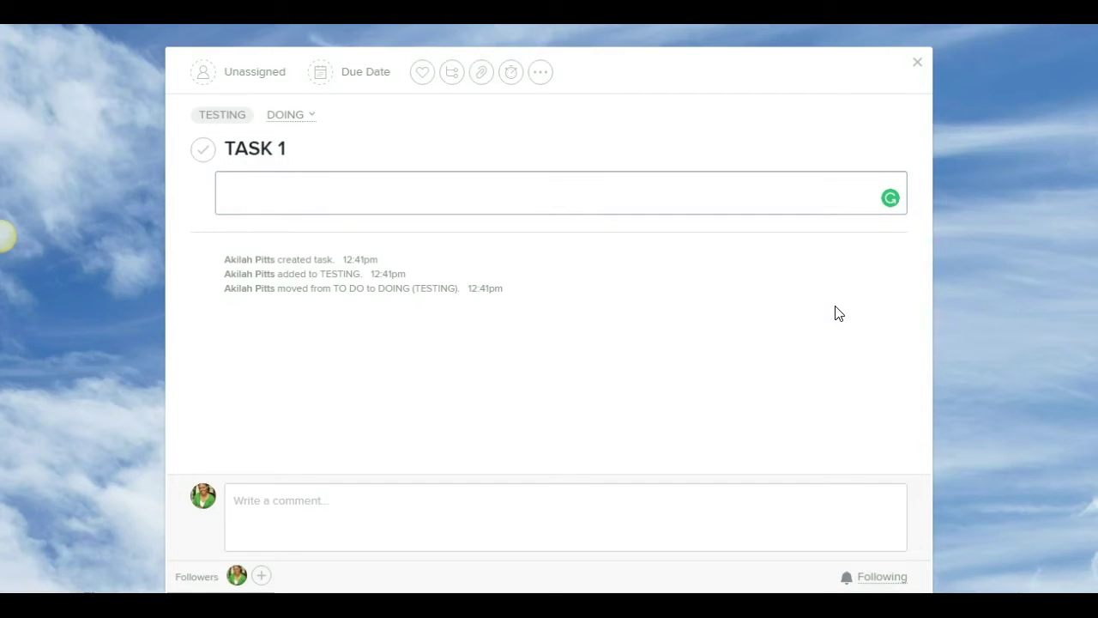
{"action": "key", "text": "Escape"}
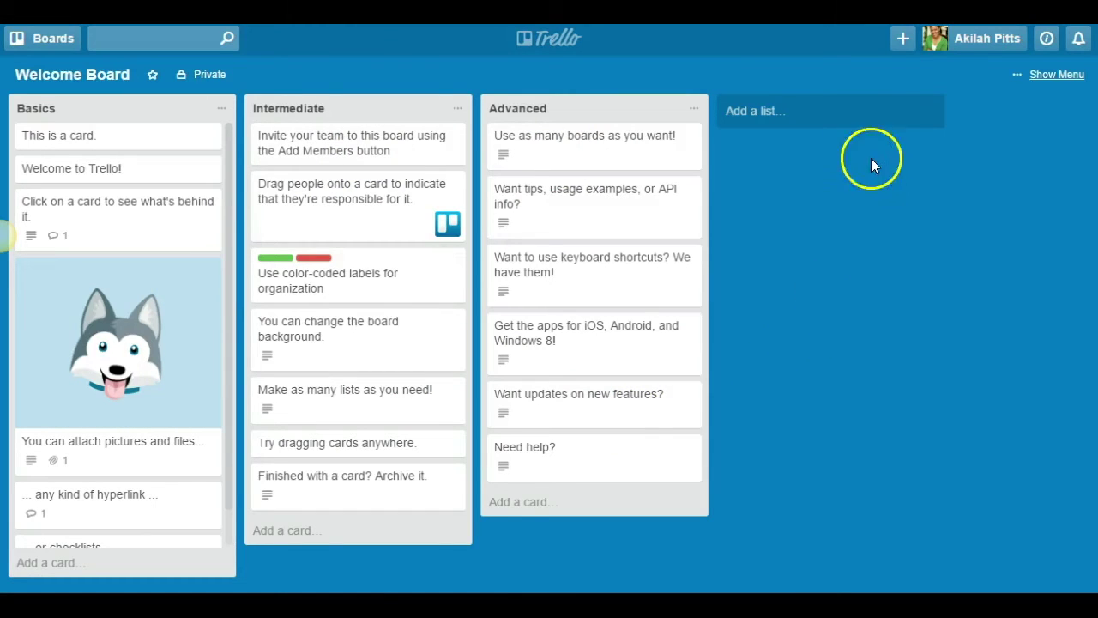
Create a Trello board titled 'TESTING' with Team set to none.
{"action": "left_click", "coordinate": [901, 39]}
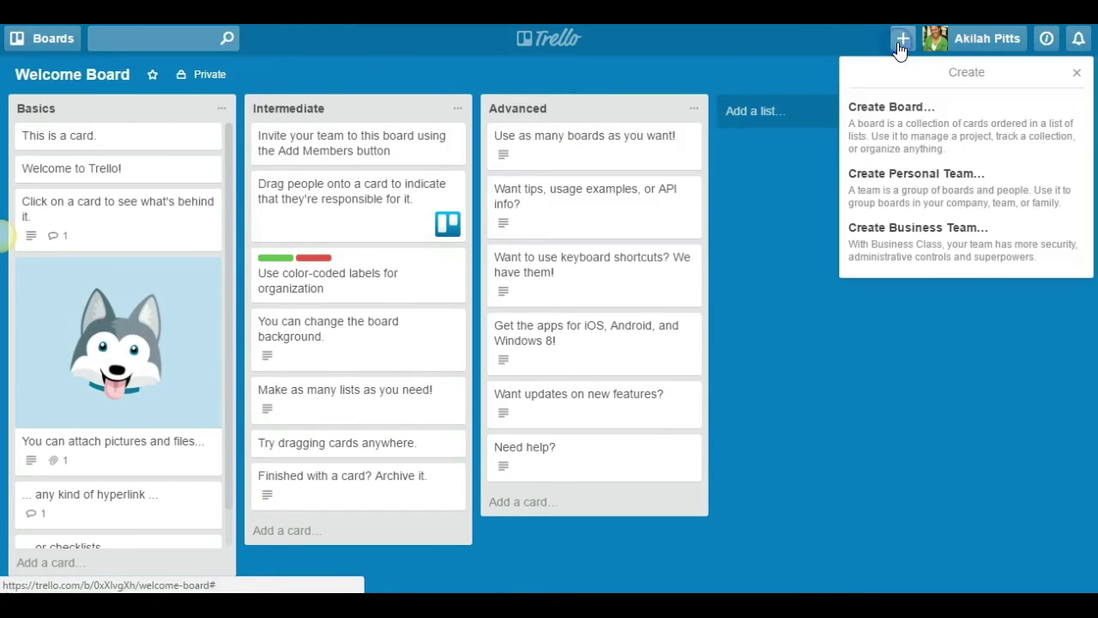
{"action": "left_click", "coordinate": [912, 146]}
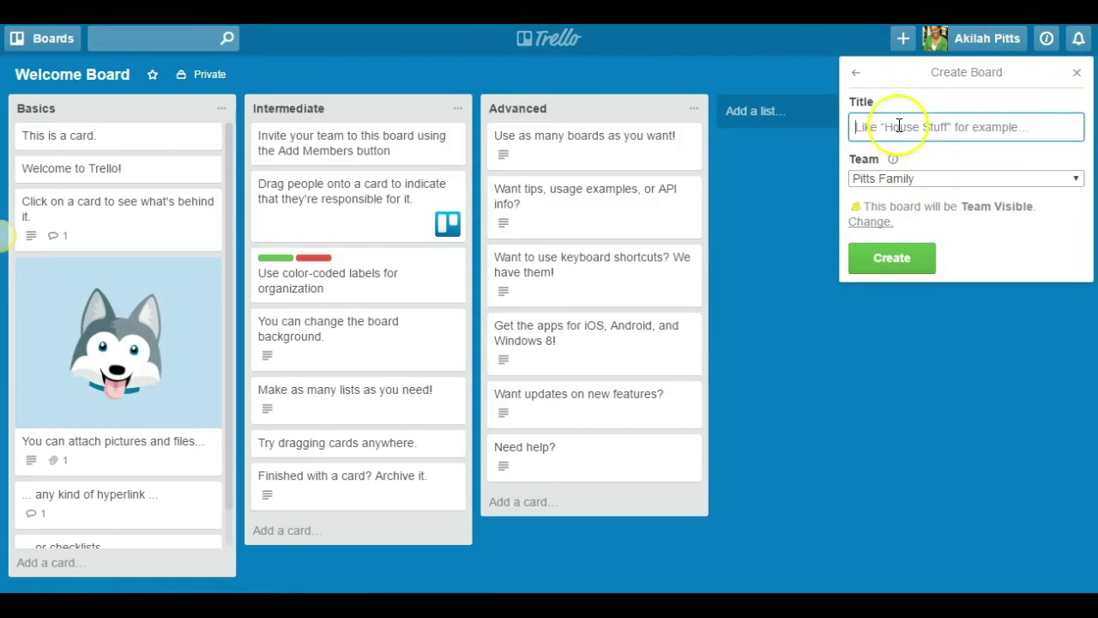
{"action": "left_click", "coordinate": [898, 126]}
{"action": "type", "text": "TESTING"}
{"action": "left_click", "coordinate": [941, 152]}
{"action": "left_click", "coordinate": [993, 180]}
{"action": "left_click", "coordinate": [992, 194]}
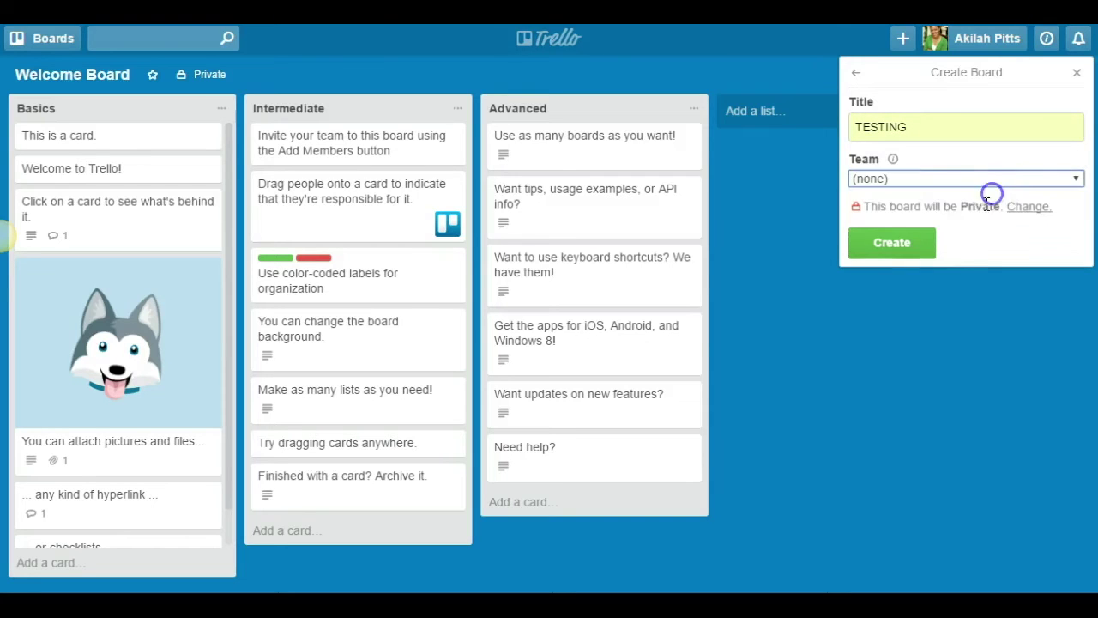
{"action": "left_click", "coordinate": [907, 248]}
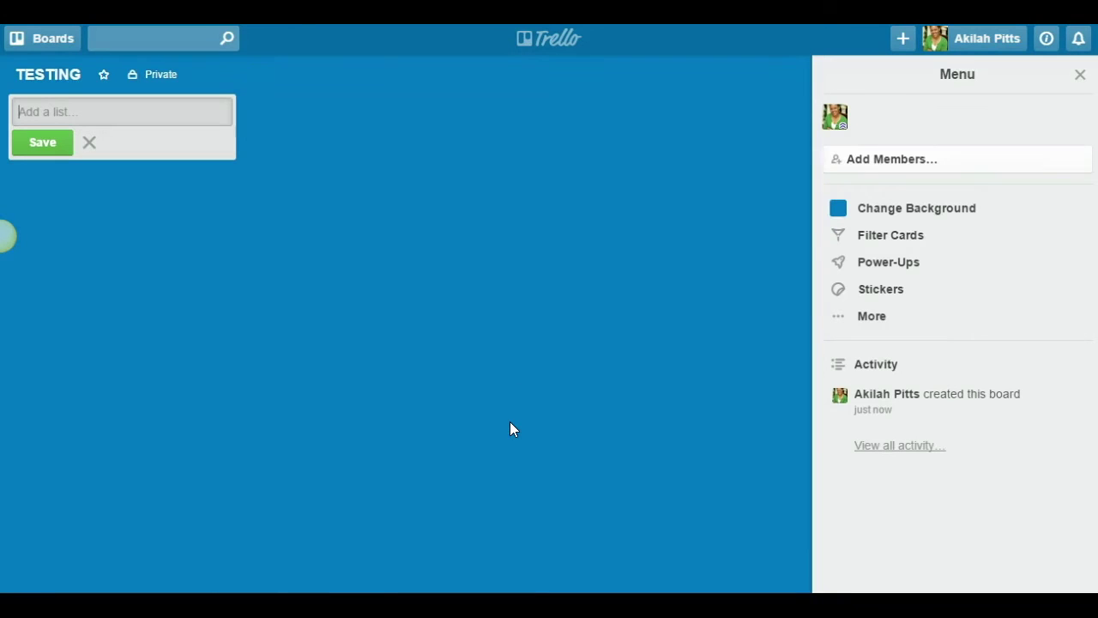
Create three lists on the TESTING board: TO DO, DOING and DONE.
{"action": "left_click", "coordinate": [1081, 75]}
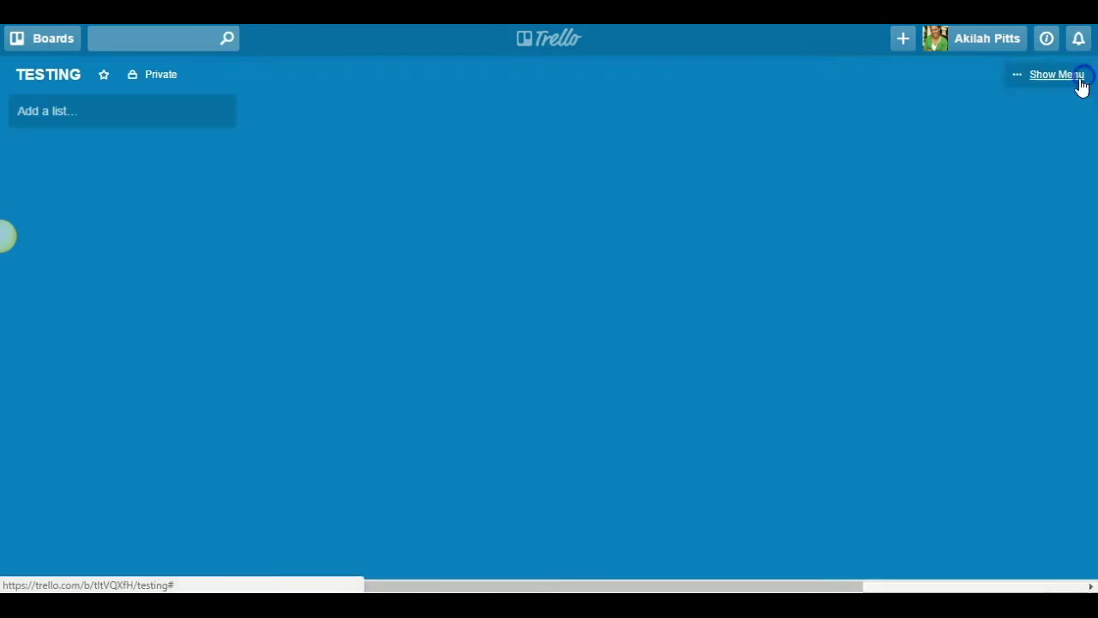
{"action": "left_click", "coordinate": [129, 120]}
{"action": "type", "text": "TO DO"}
{"action": "key", "text": "Return"}
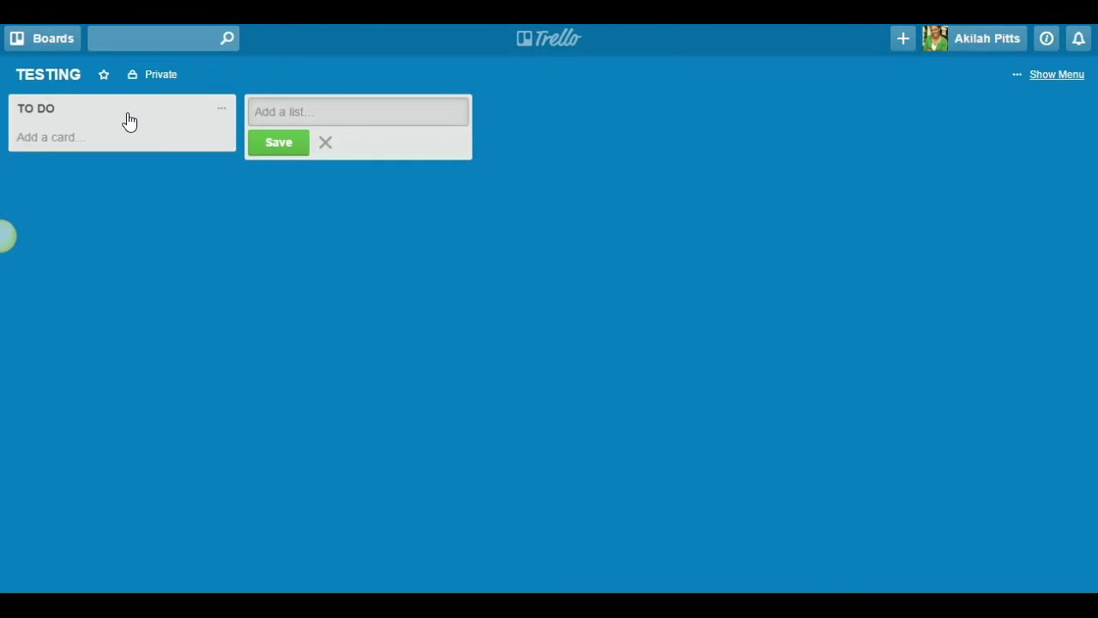
{"action": "type", "text": "DOING"}
{"action": "key", "text": "Return"}
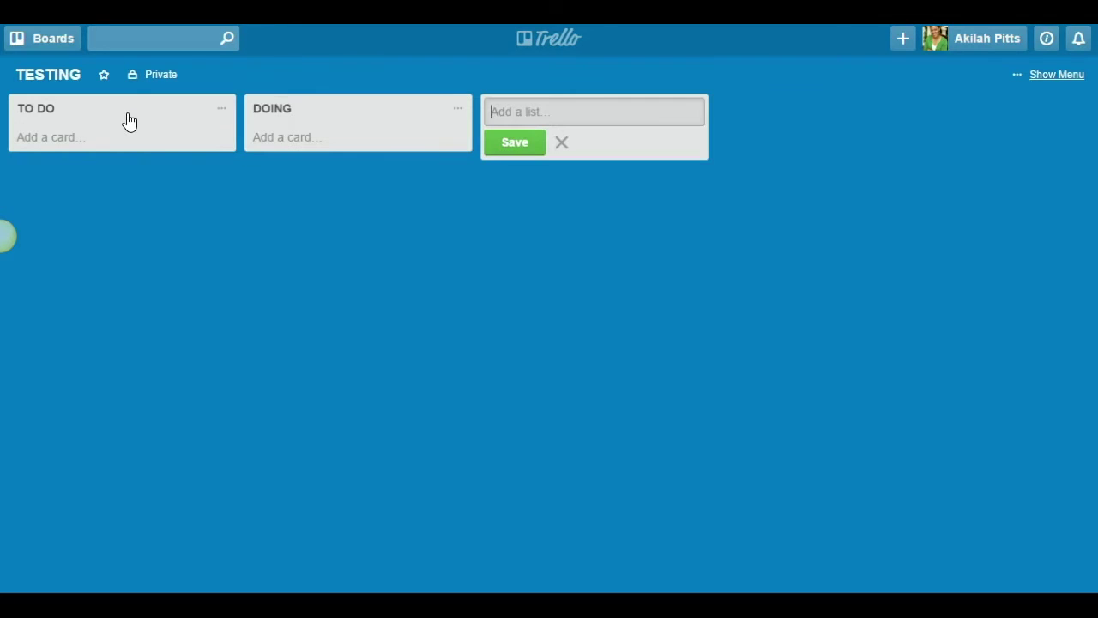
{"action": "type", "text": "DONE"}
{"action": "key", "text": "Return"}
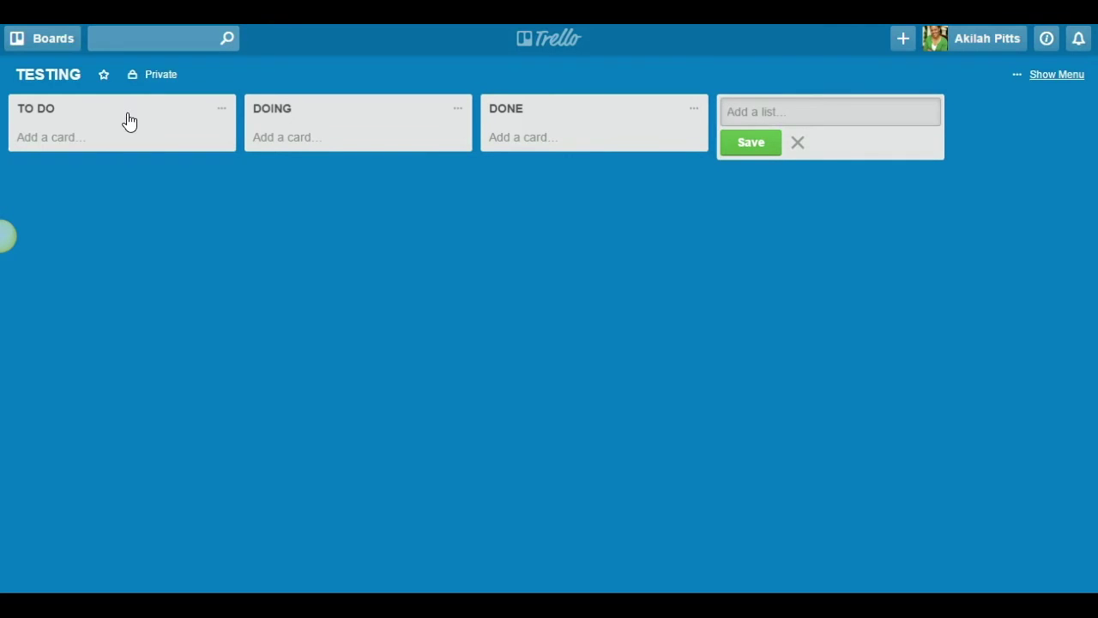
{"action": "left_click", "coordinate": [279, 154]}
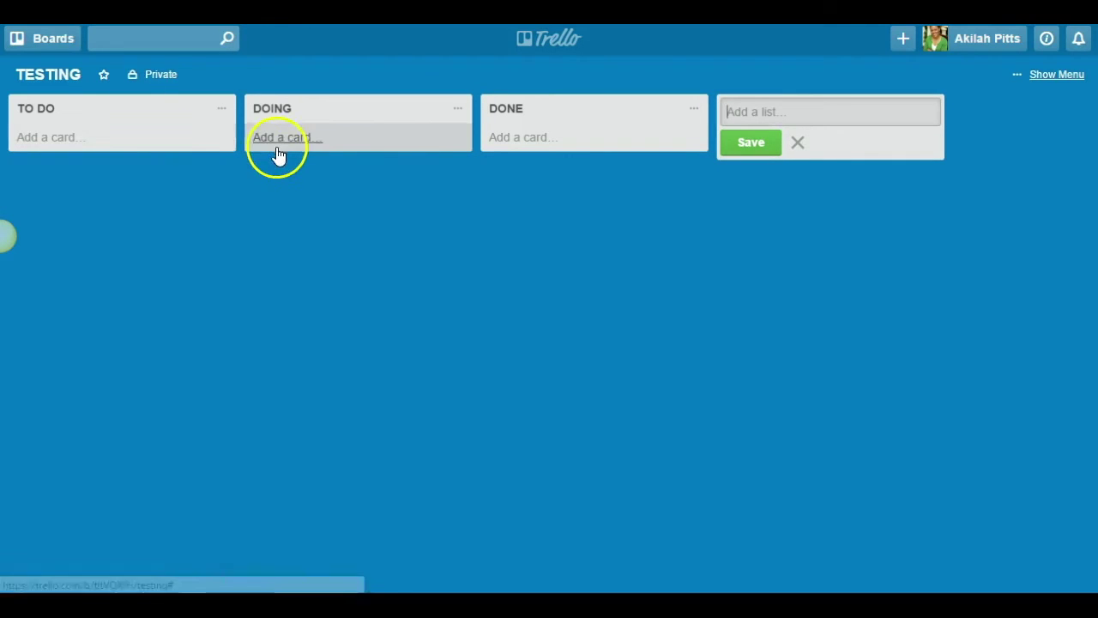
Add cards TASK 1, TASK 2 and TASK 3 to the TO DO list.
{"action": "left_click", "coordinate": [80, 146]}
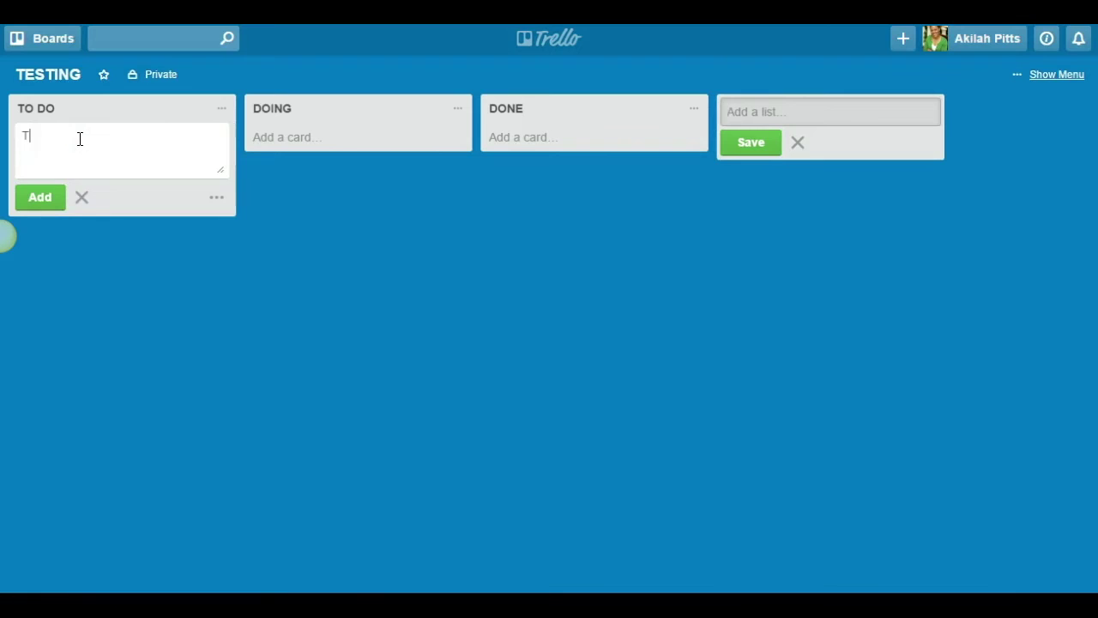
{"action": "type", "text": "ASK 1"}
{"action": "key", "text": "Return"}
{"action": "type", "text": "TASK"}
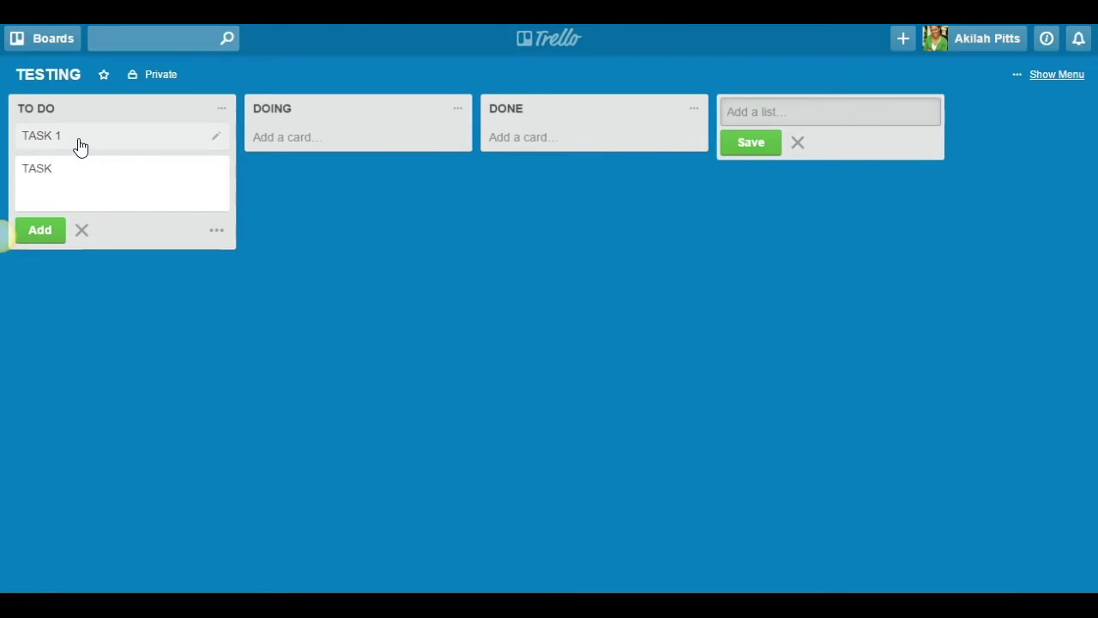
{"action": "type", "text": " 2"}
{"action": "key", "text": "Return"}
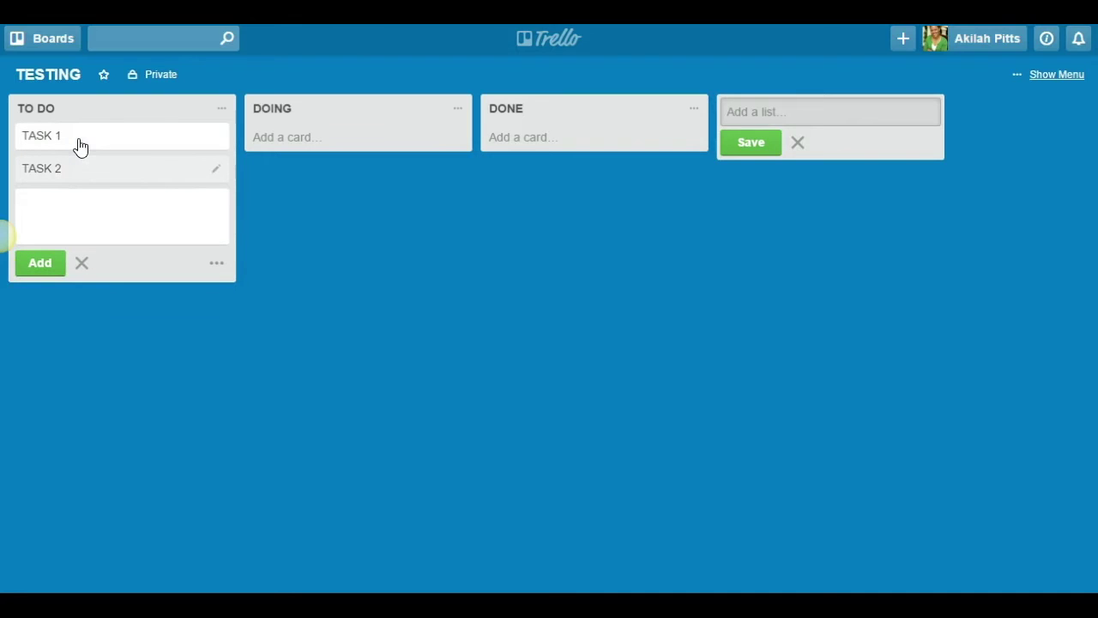
{"action": "type", "text": "TASK 3"}
{"action": "key", "text": "Return"}
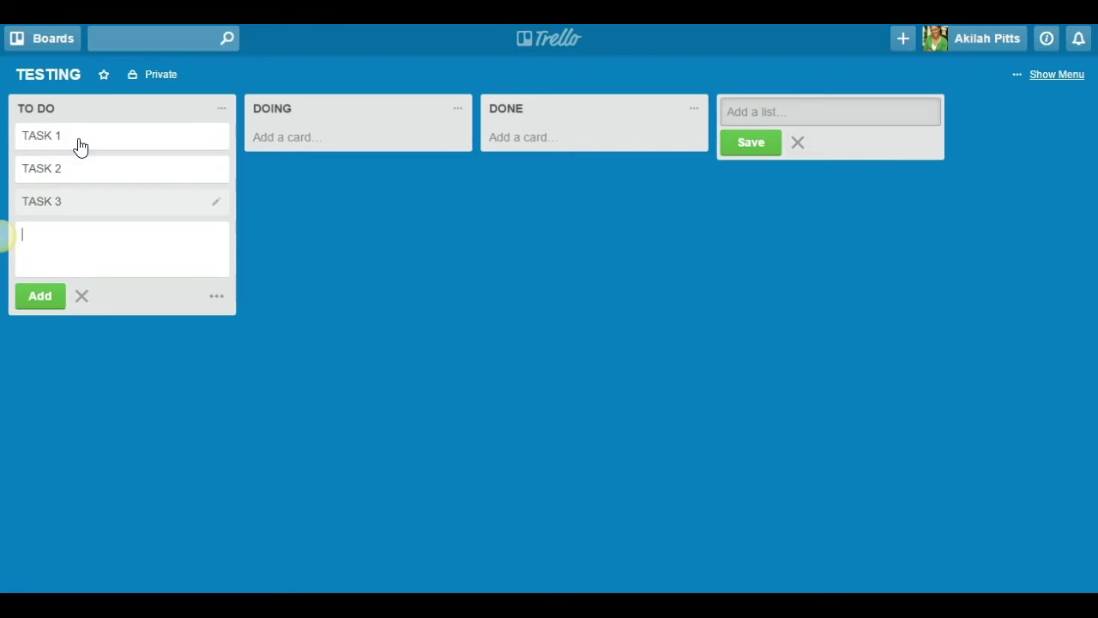
{"action": "left_click", "coordinate": [110, 237]}
{"action": "left_click", "coordinate": [370, 436]}
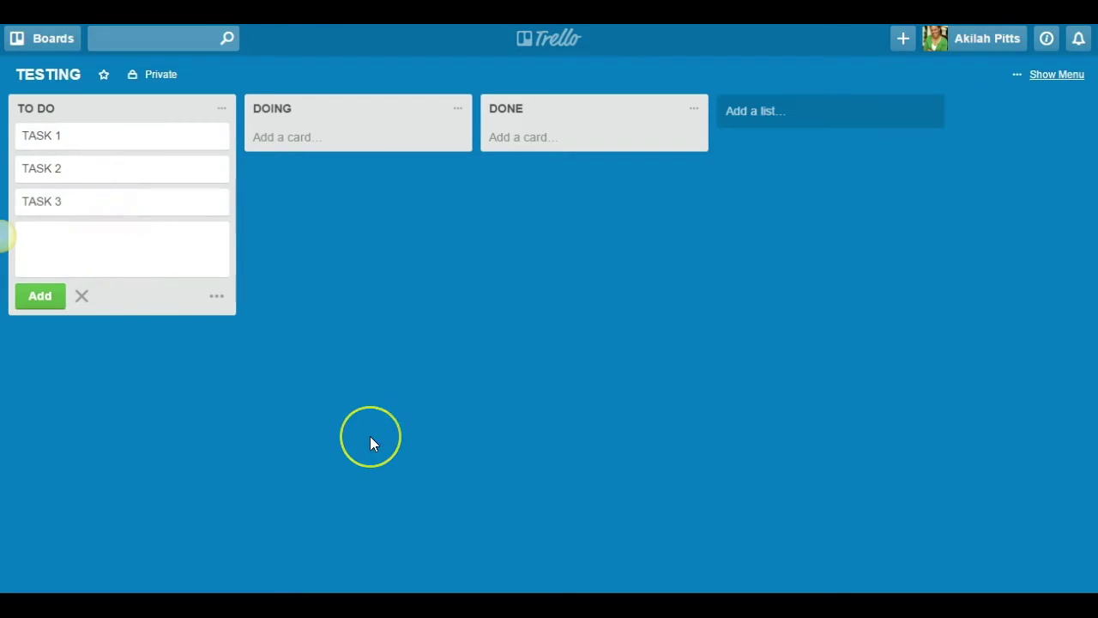
Drag the TASK 1 card from the TO DO list into DOING.
{"action": "left_click", "coordinate": [139, 138]}
{"action": "left_click_drag", "start_coordinate": [139, 138], "coordinate": [383, 142]}
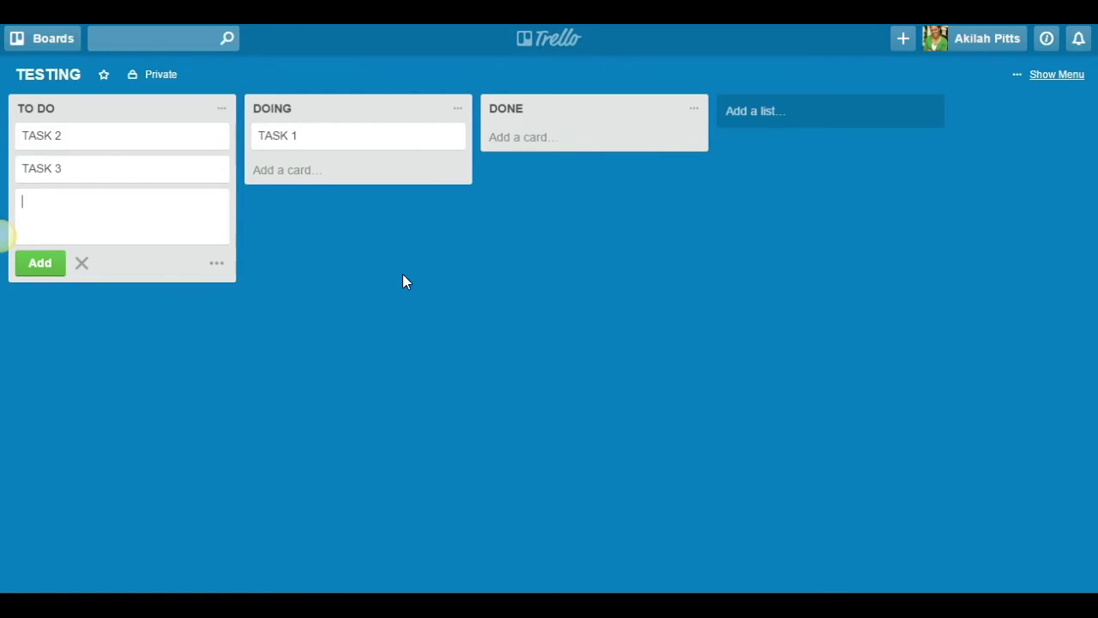
Review the TASK 1 card's activity showing its move to DOING, then close it.
{"action": "left_click", "coordinate": [353, 146]}
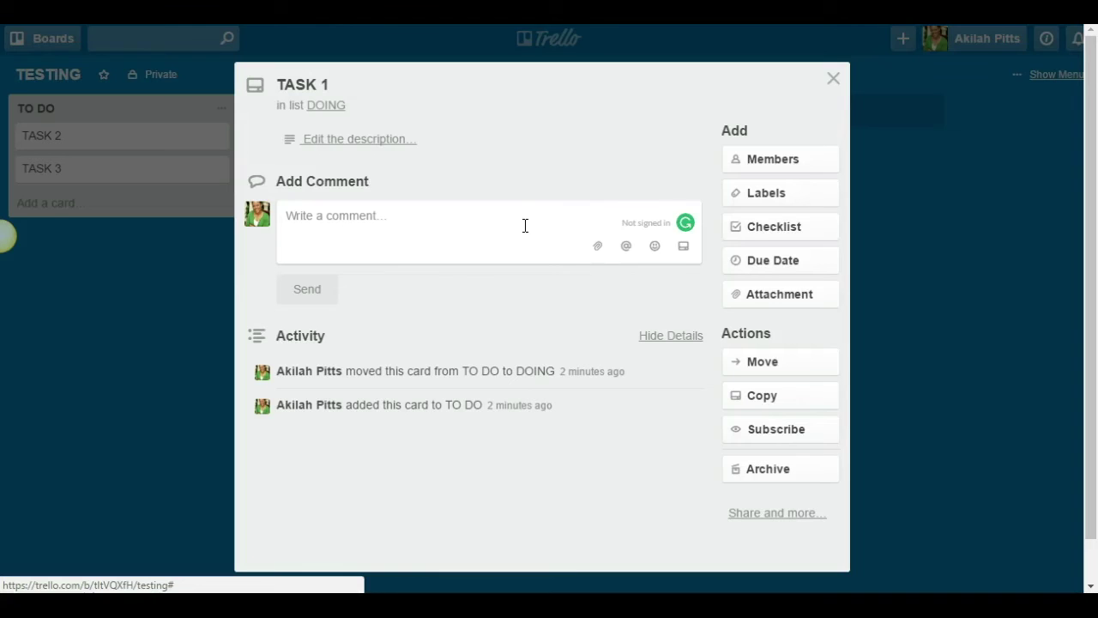
{"action": "left_click", "coordinate": [921, 223]}
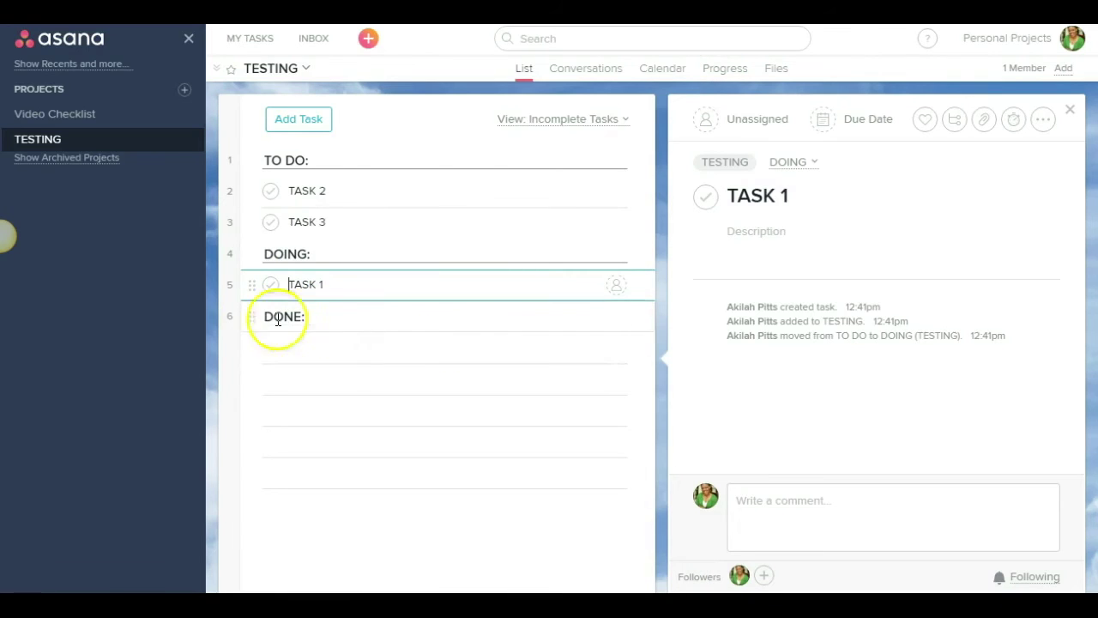
Create an Asana project named 'TESTING 2' using the Board layout.
{"action": "left_click", "coordinate": [185, 92]}
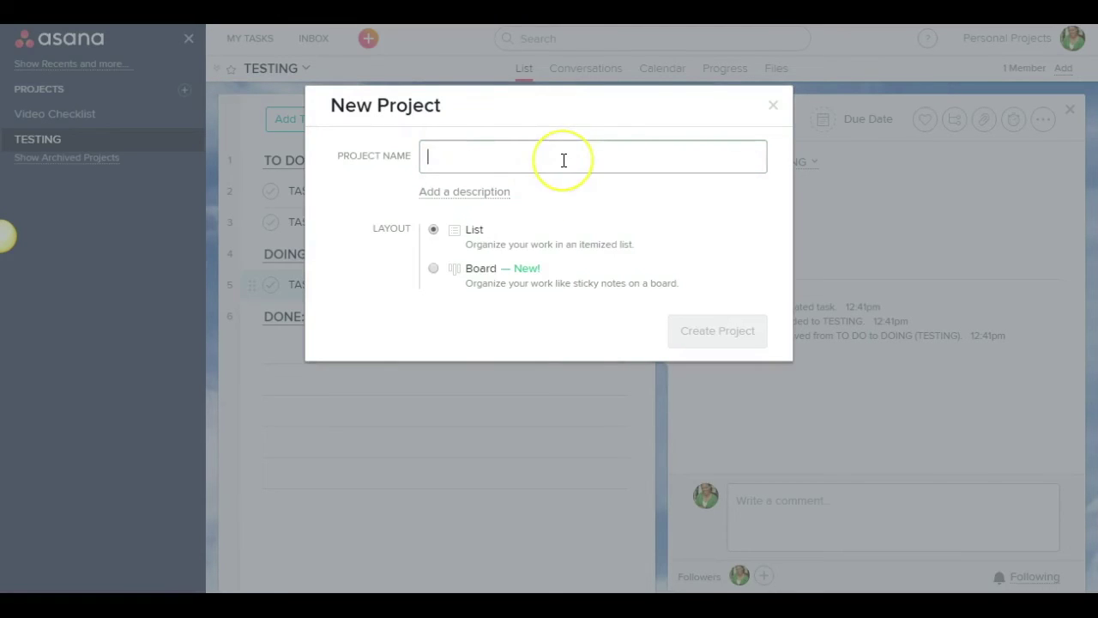
{"action": "type", "text": "TESTING"}
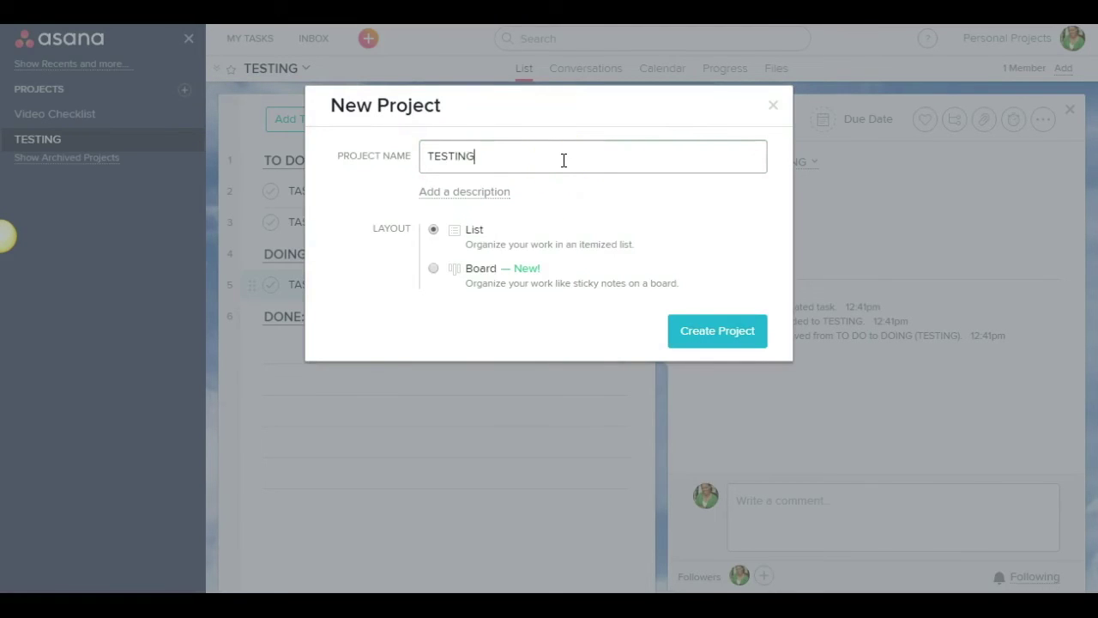
{"action": "type", "text": " 2"}
{"action": "left_click", "coordinate": [433, 269]}
{"action": "left_click", "coordinate": [716, 336]}
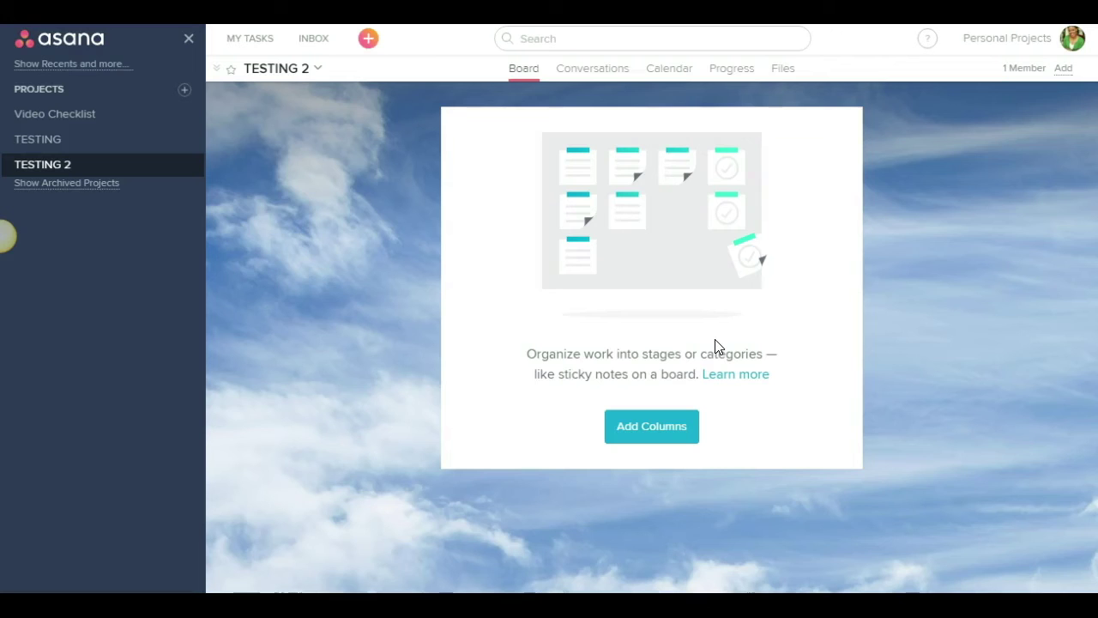
Add TO DO, DOING and DONE columns to the empty TESTING 2 board.
{"action": "left_click", "coordinate": [655, 429]}
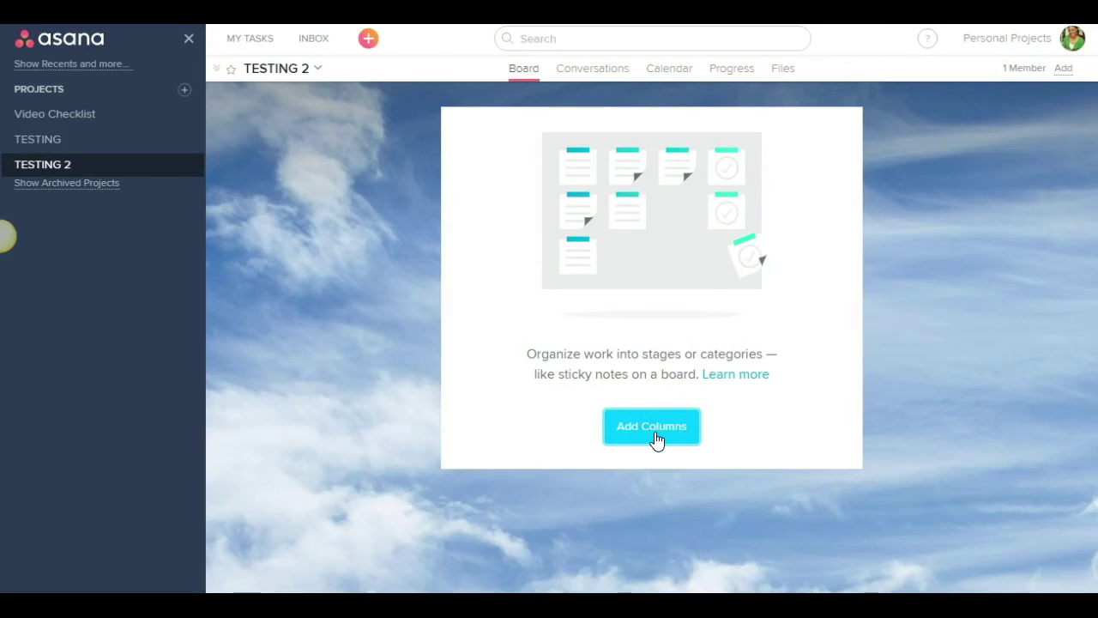
{"action": "left_click", "coordinate": [656, 436]}
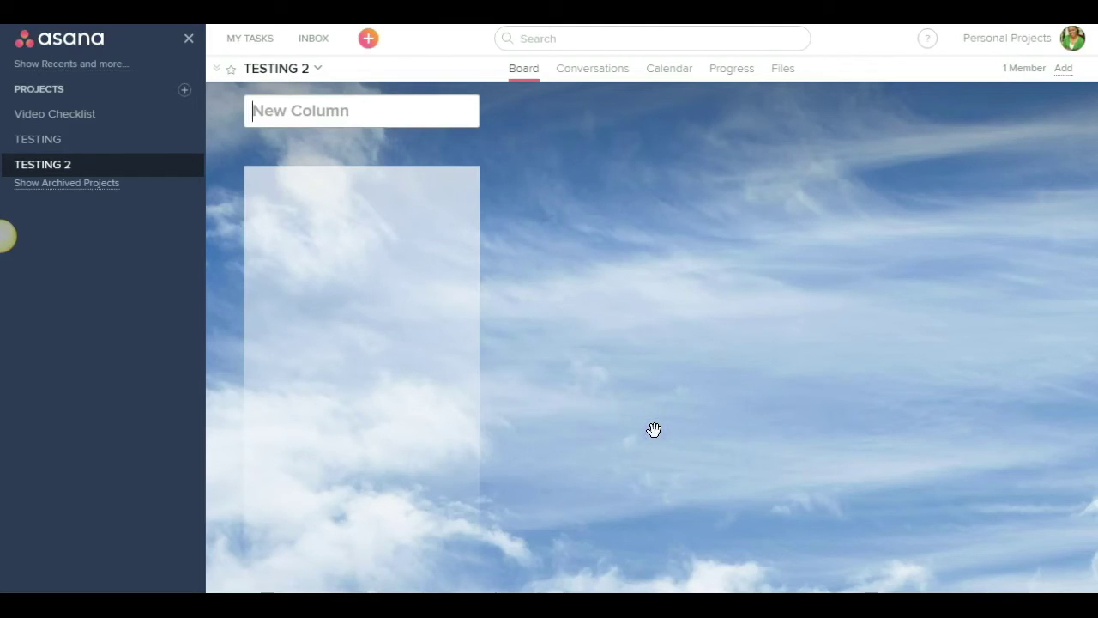
{"action": "type", "text": "TO DO"}
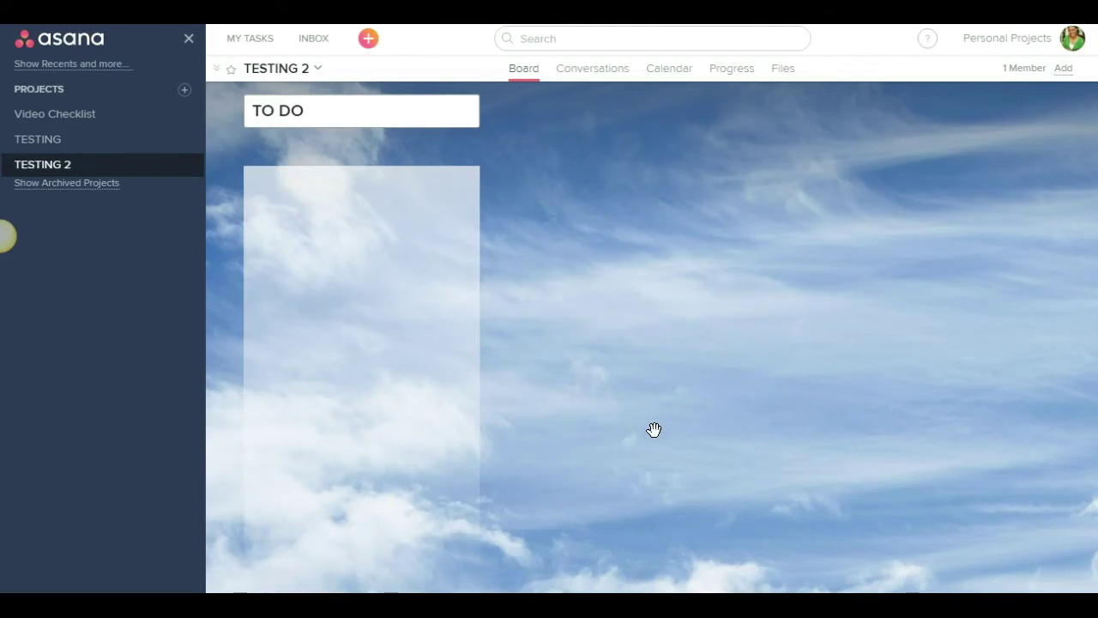
{"action": "key", "text": "Return"}
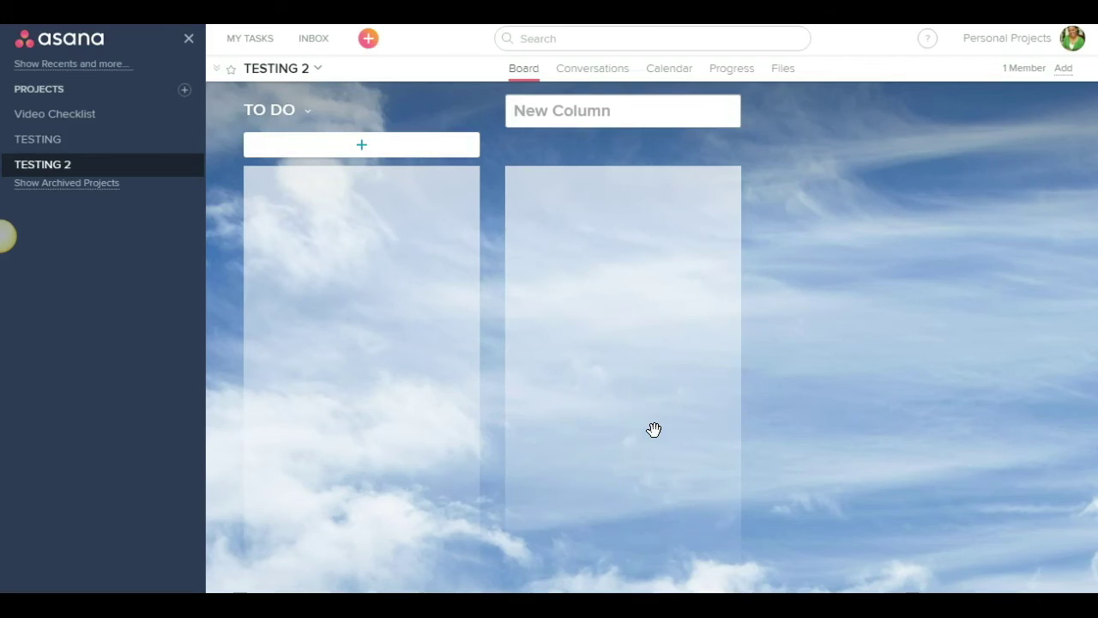
{"action": "type", "text": "DOING"}
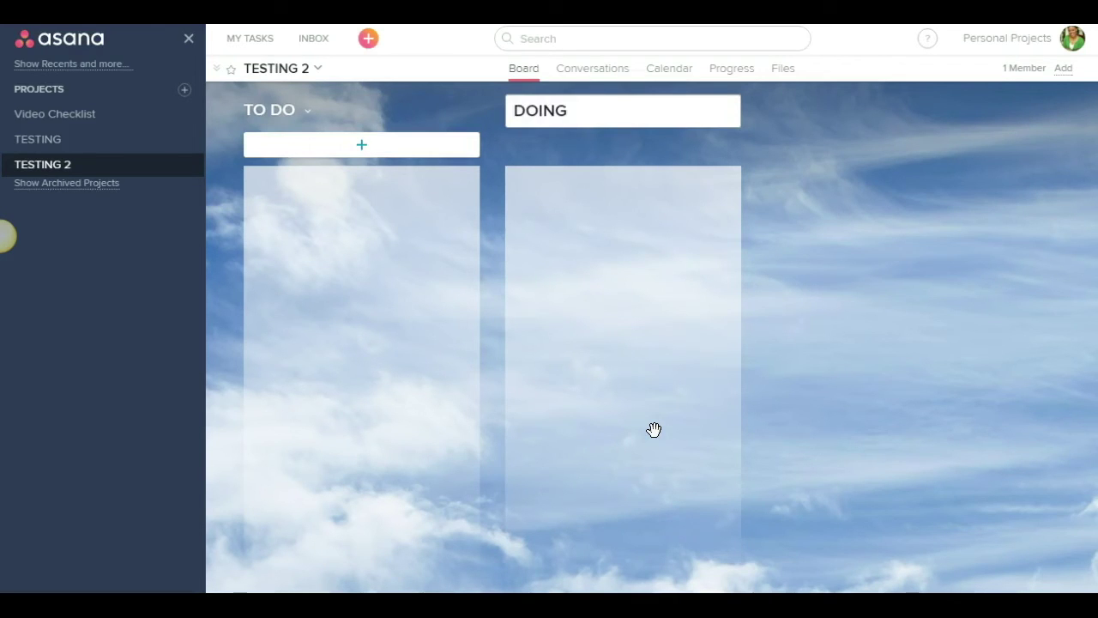
{"action": "key", "text": "Return"}
{"action": "type", "text": "DONE"}
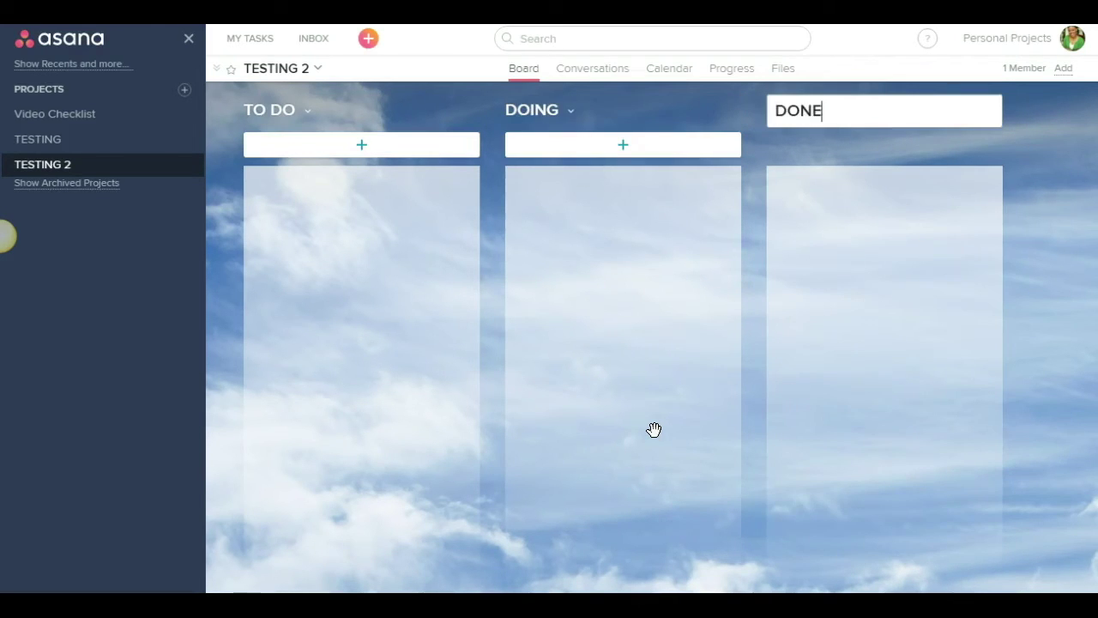
{"action": "key", "text": "Return"}
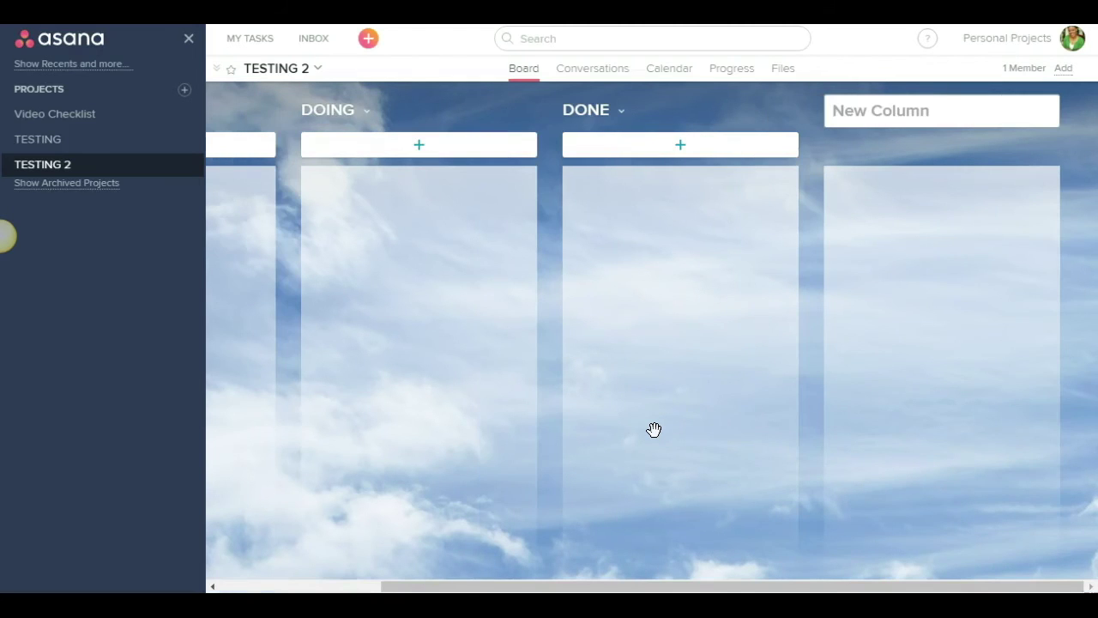
{"action": "left_click", "coordinate": [213, 587]}
{"action": "left_click", "coordinate": [216, 588]}
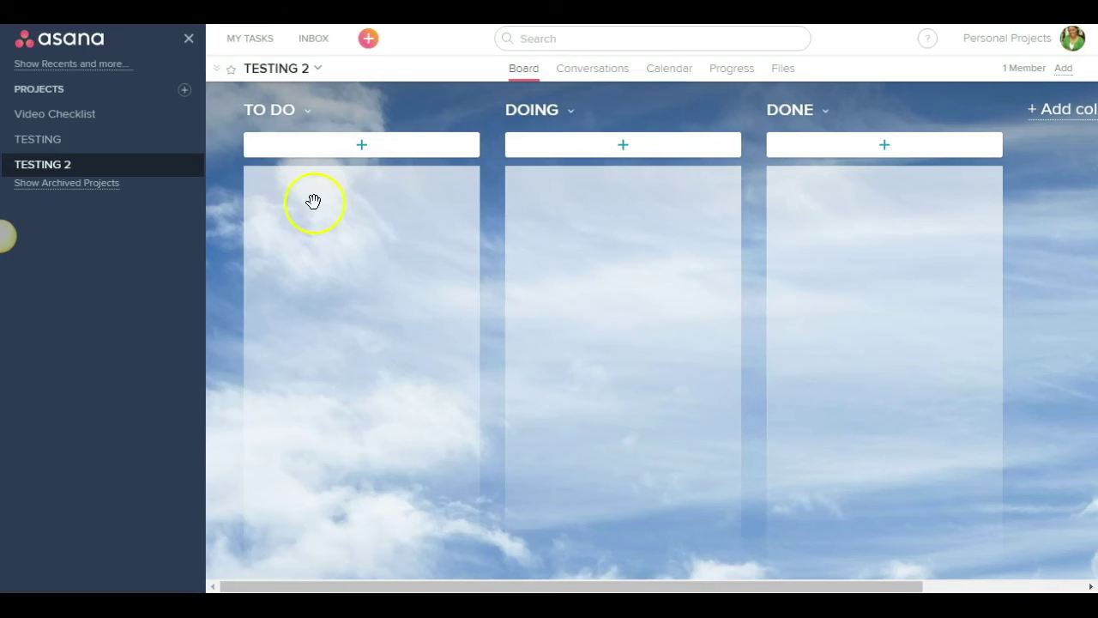
Add cards named TASK 1, TASK 2 and TASK 3 to the TO DO column.
{"action": "left_click", "coordinate": [361, 147]}
{"action": "type", "text": "TASK 1"}
{"action": "left_click", "coordinate": [363, 158]}
{"action": "type", "text": "TASK 2"}
{"action": "key", "text": "Return"}
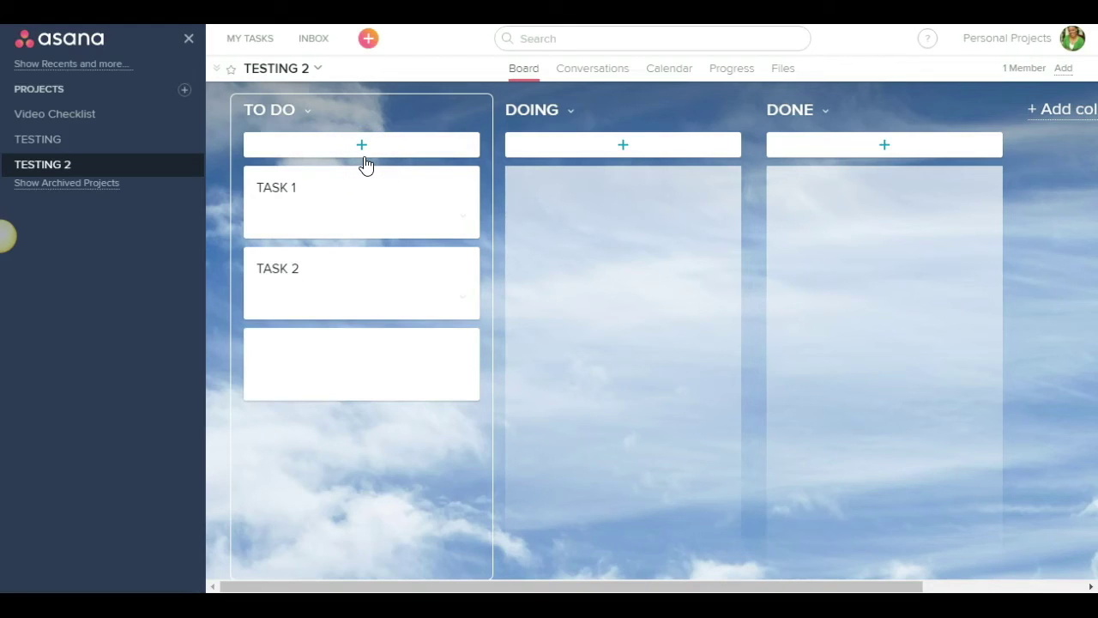
{"action": "type", "text": "TASK 3"}
{"action": "key", "text": "Return"}
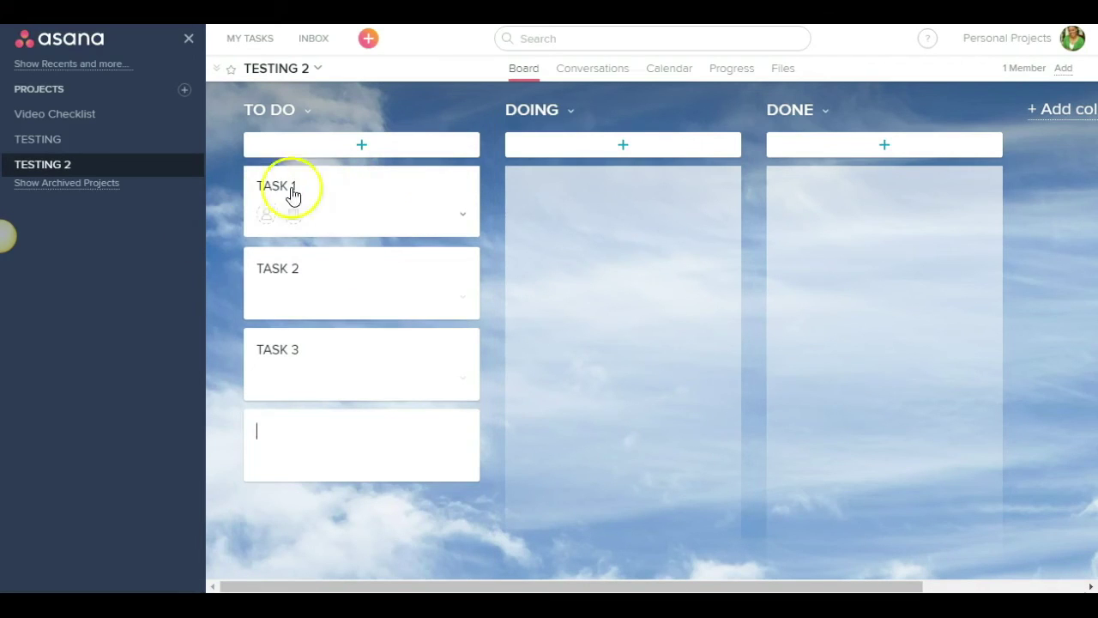
Drag the TASK 1 card from TO DO to the top of the DOING column.
{"action": "left_click", "coordinate": [341, 195]}
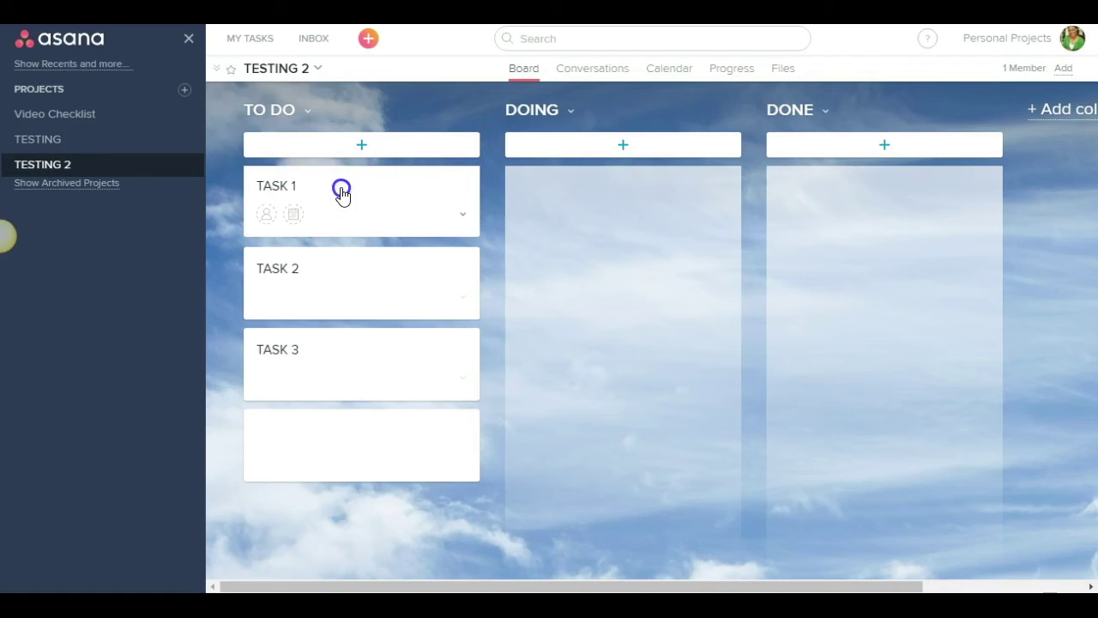
{"action": "left_click_drag", "start_coordinate": [341, 195], "coordinate": [608, 208]}
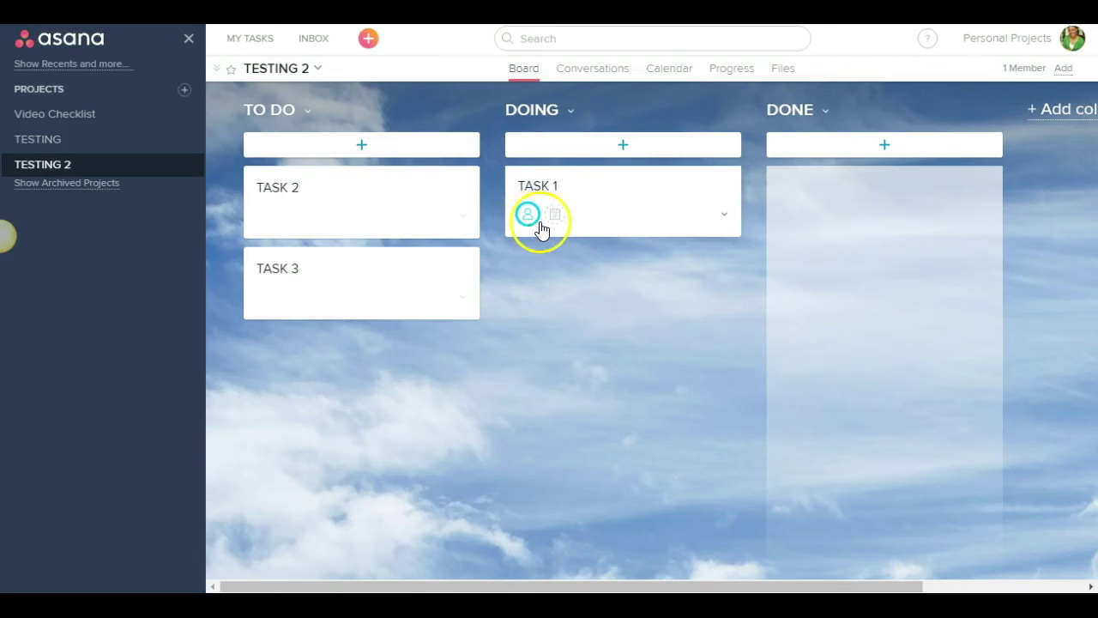
Open TASK 1 in DOING to view its activity log showing the move from TO DO.
{"action": "left_click", "coordinate": [613, 192]}
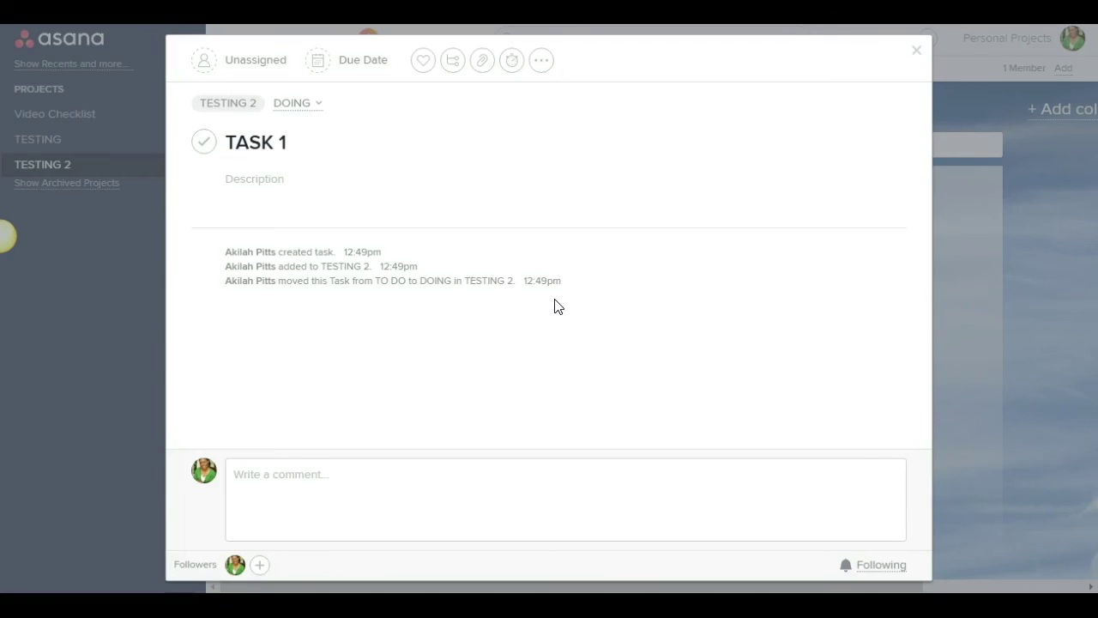
Close TASK 1's details and open TASK 1 from the original TESTING project's list.
{"action": "left_click", "coordinate": [915, 54]}
{"action": "left_click", "coordinate": [89, 146]}
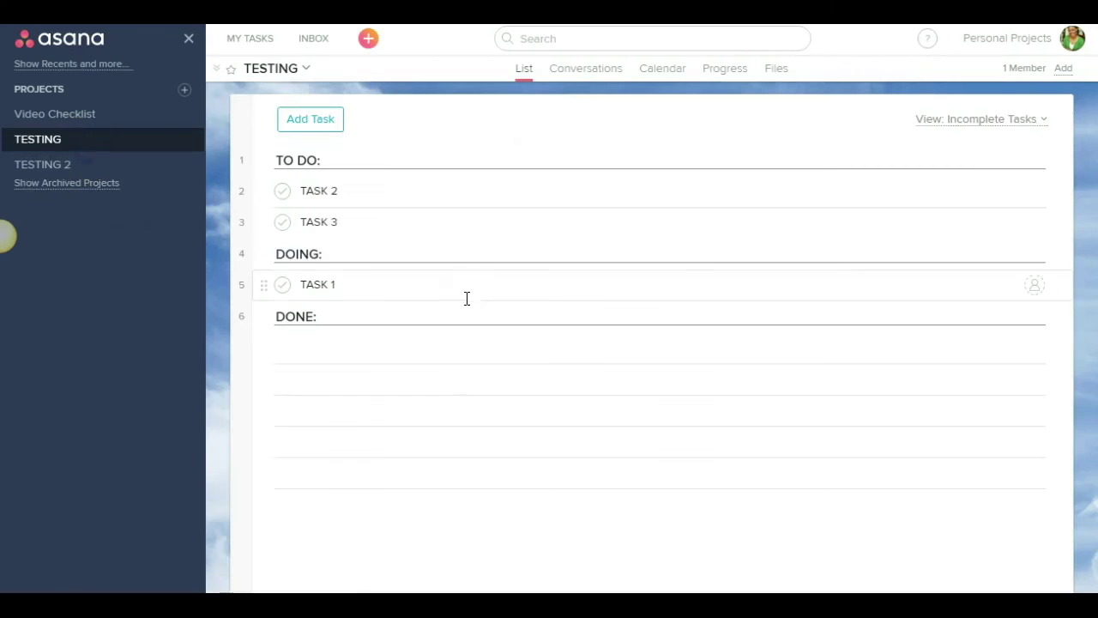
{"action": "left_click", "coordinate": [462, 288]}
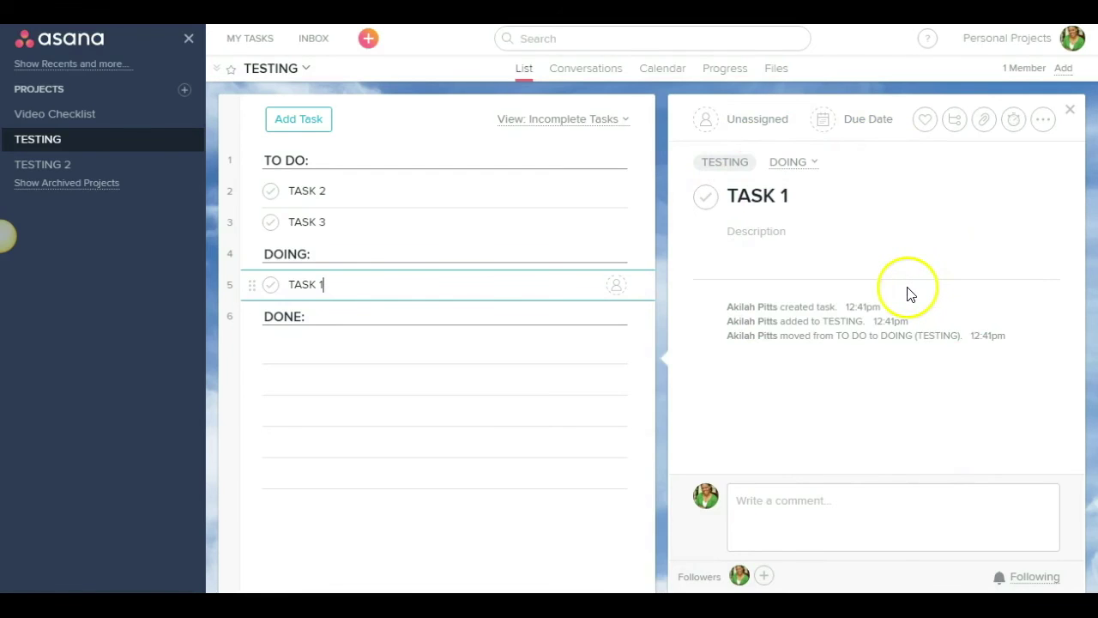
Expand TASK 1's details to full screen, then collapse them again.
{"action": "key", "text": "Tab+x"}
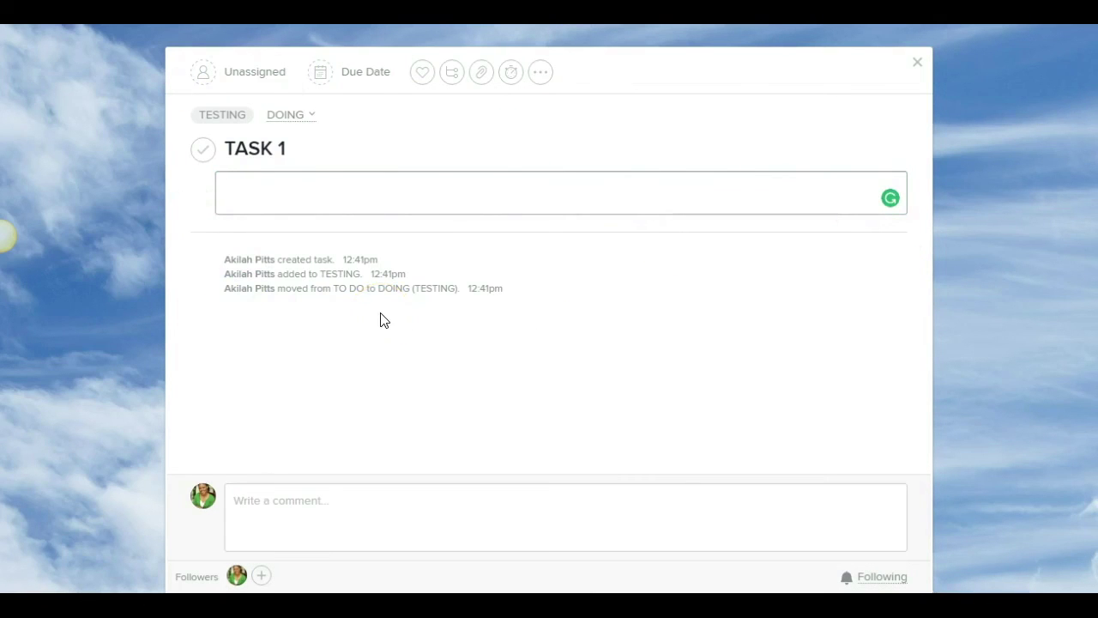
{"action": "key", "text": "Tab+x"}
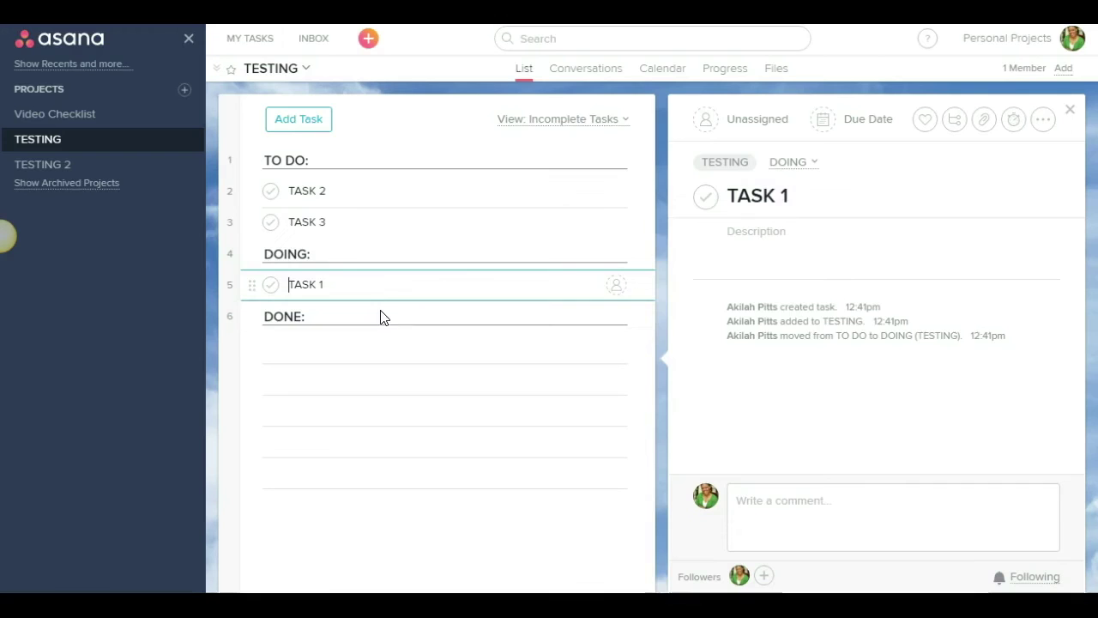
{"action": "left_click", "coordinate": [158, 220]}
Return to the TESTING 2 board from the sidebar Projects list.
{"action": "left_click", "coordinate": [152, 164]}
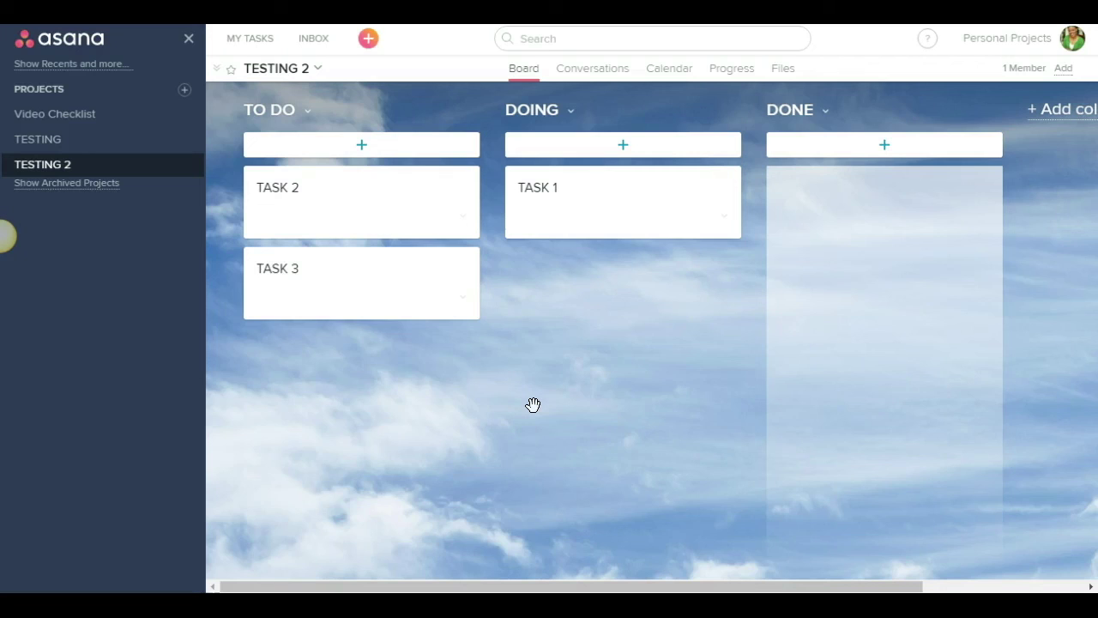
{"action": "left_click", "coordinate": [533, 402]}
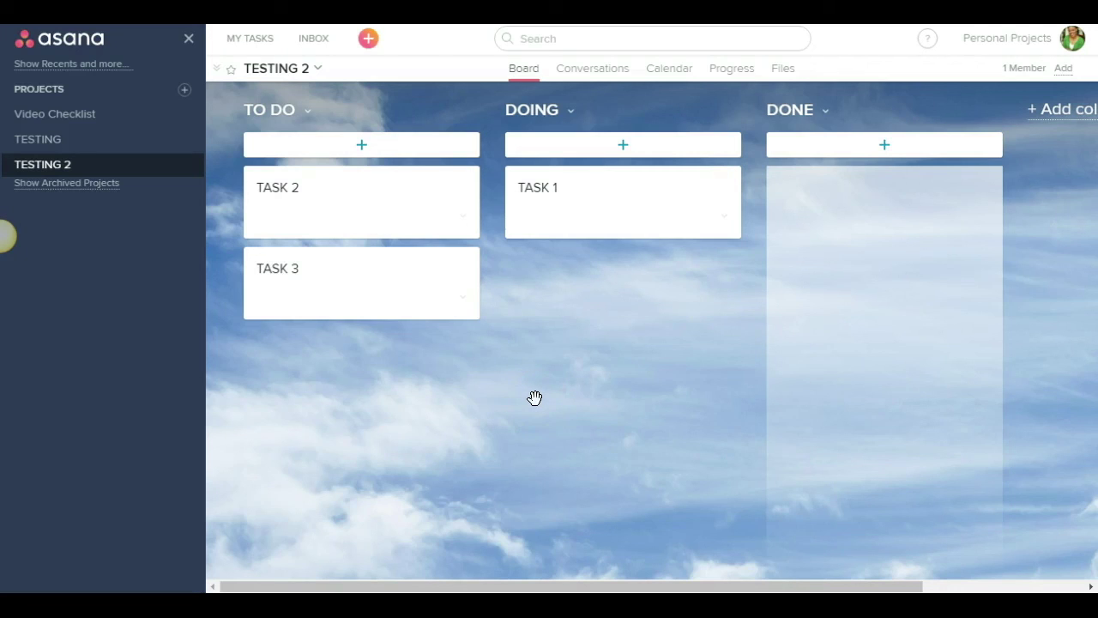